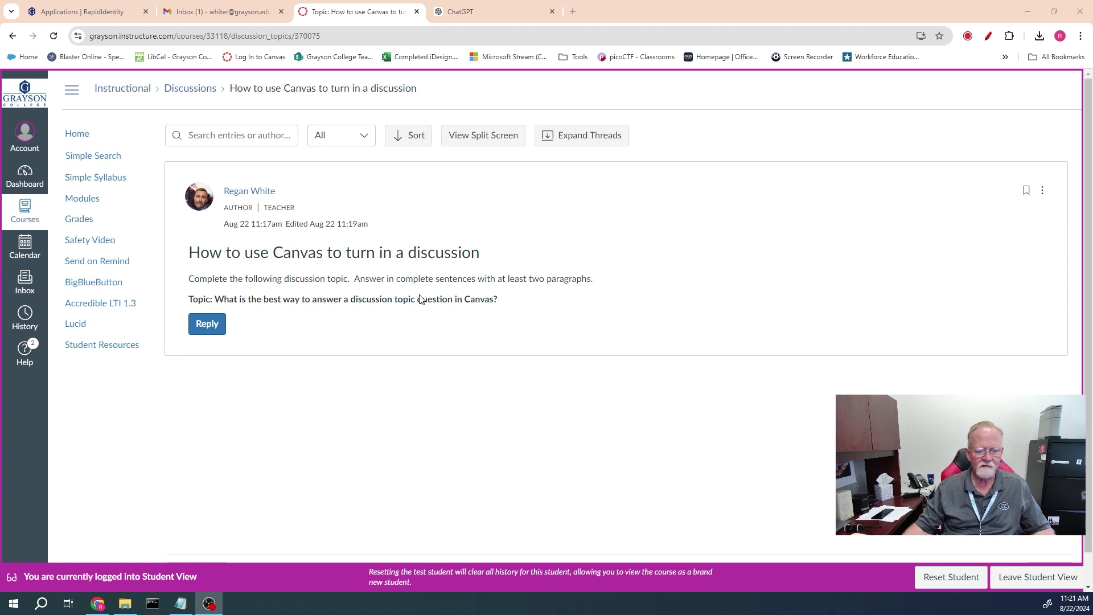
Bring the Untitled Notepad window with the old timestamp line in front of the discussion page
{"action": "mouse_move", "coordinate": [183, 610]}
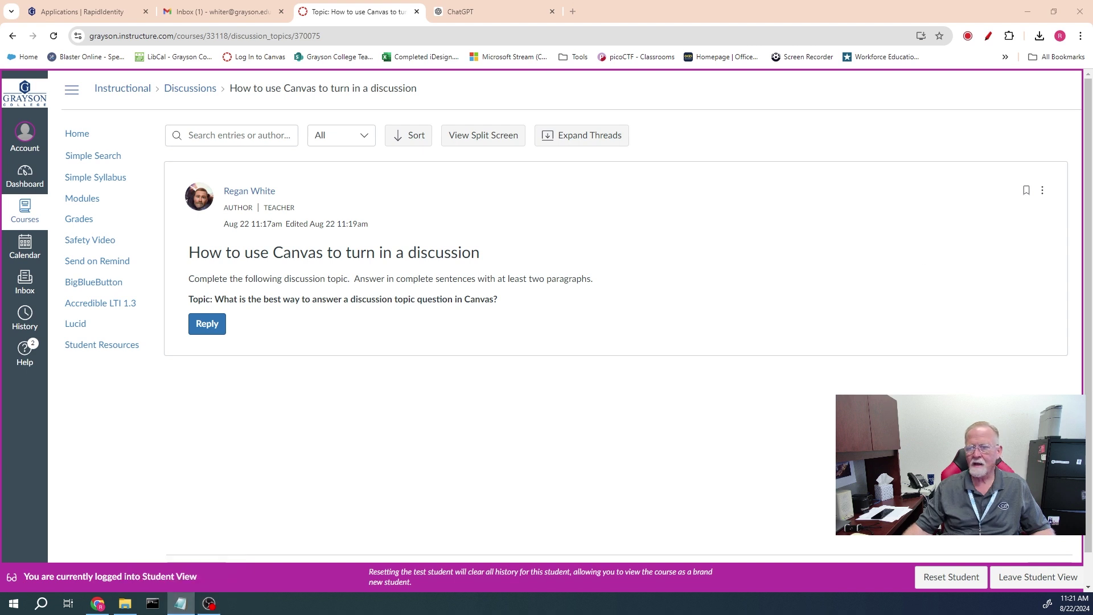
Move the Notepad draft over the page and clear its old timestamp line
{"action": "key", "text": "alt+Tab"}
{"action": "left_click_drag", "start_coordinate": [708, 110], "coordinate": [642, 117]}
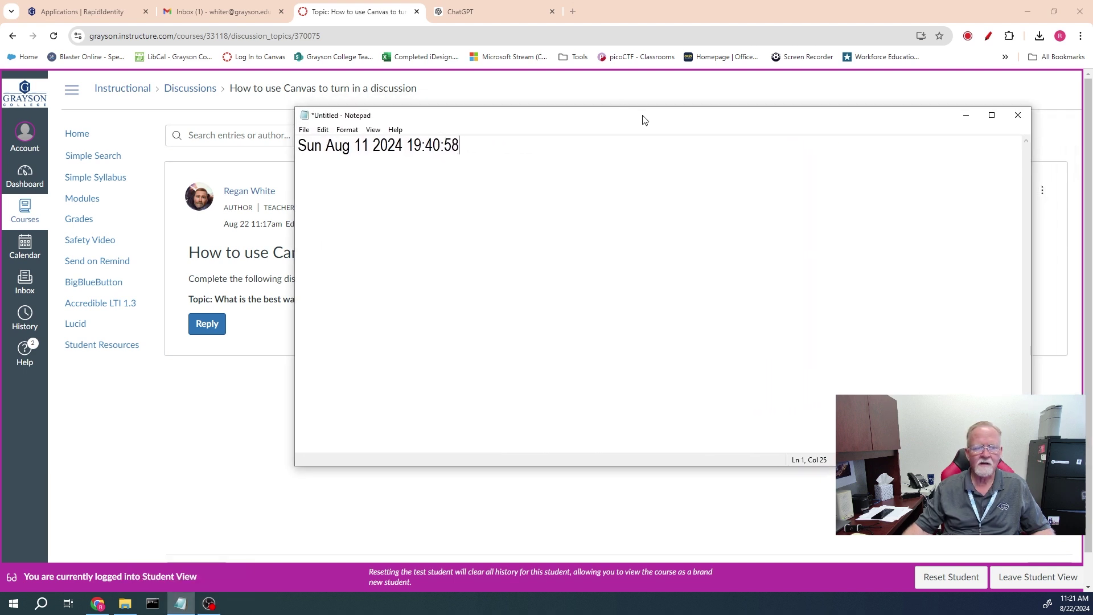
{"action": "key", "text": "ctrl+a"}
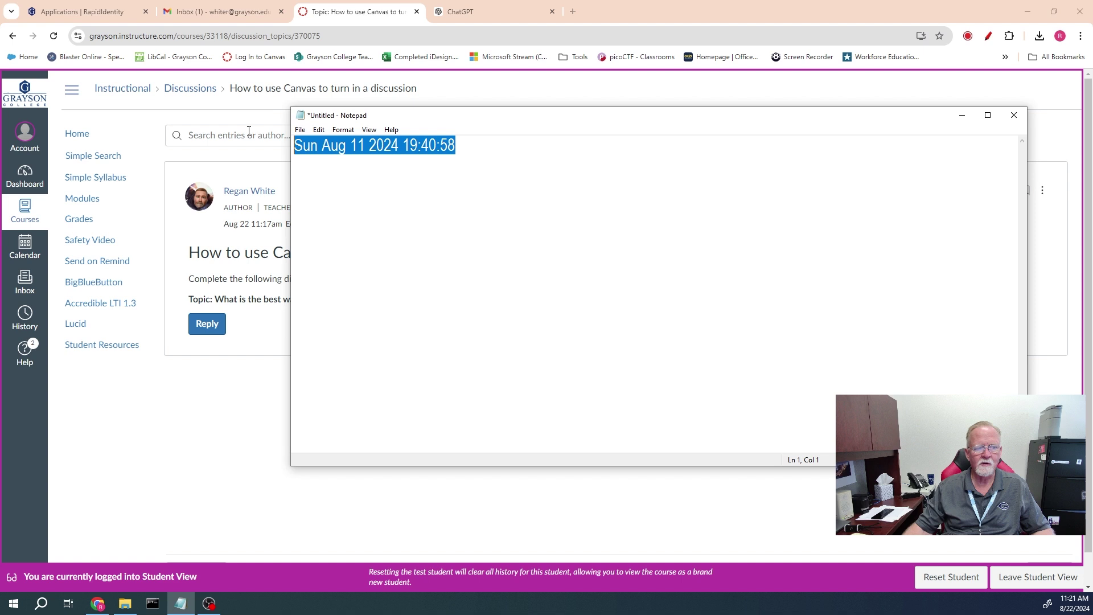
{"action": "key", "text": "BackSpace"}
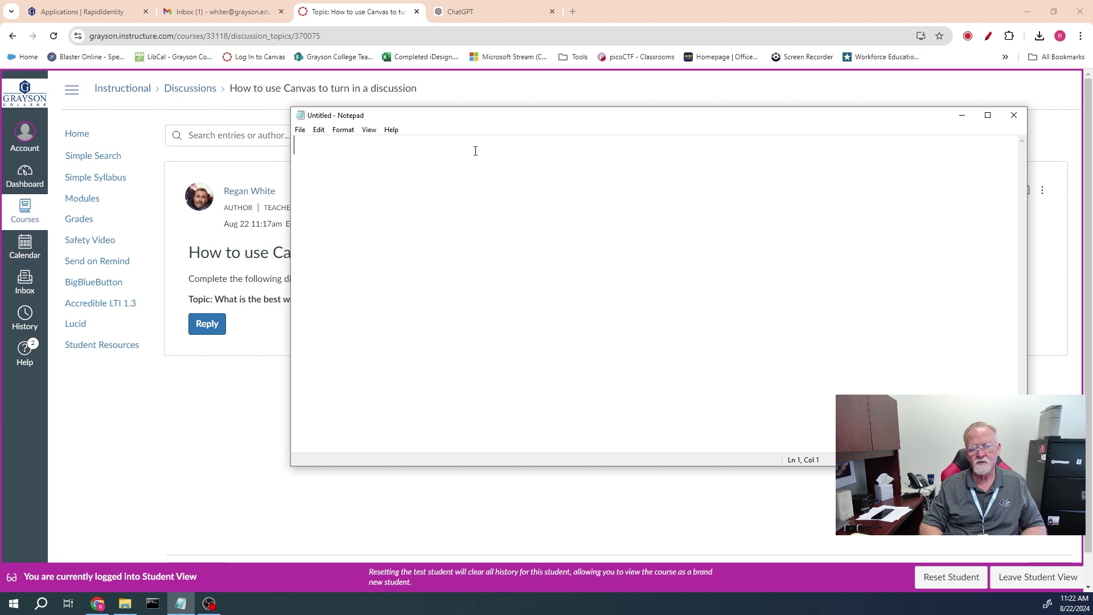
Type 'Here is my response. The best way to answer discussion questions in Canvas'
{"action": "type", "text": "Here is "}
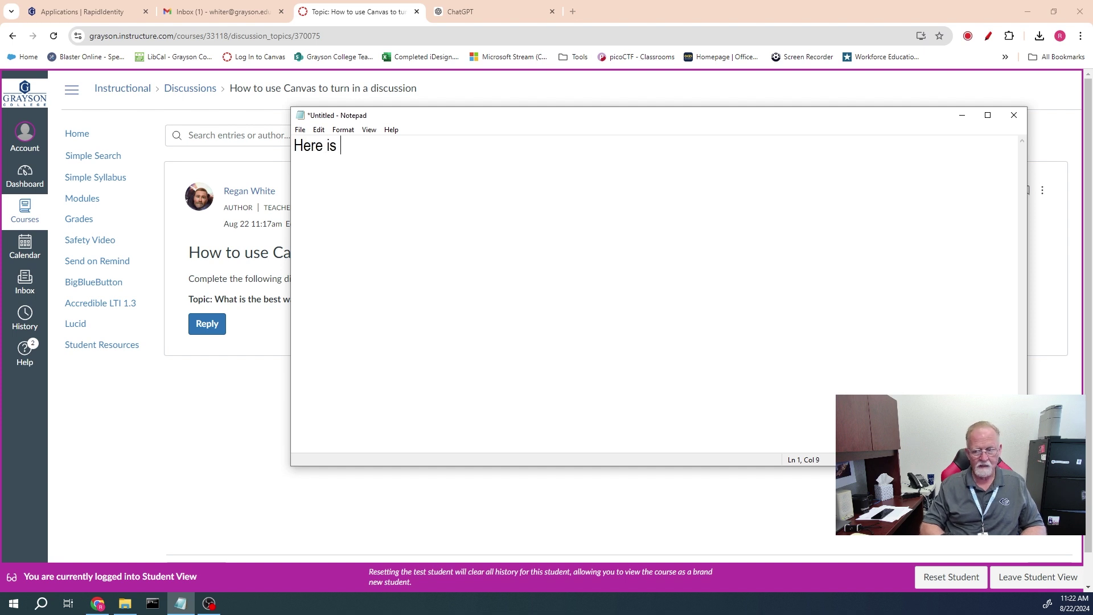
{"action": "type", "text": "my response"}
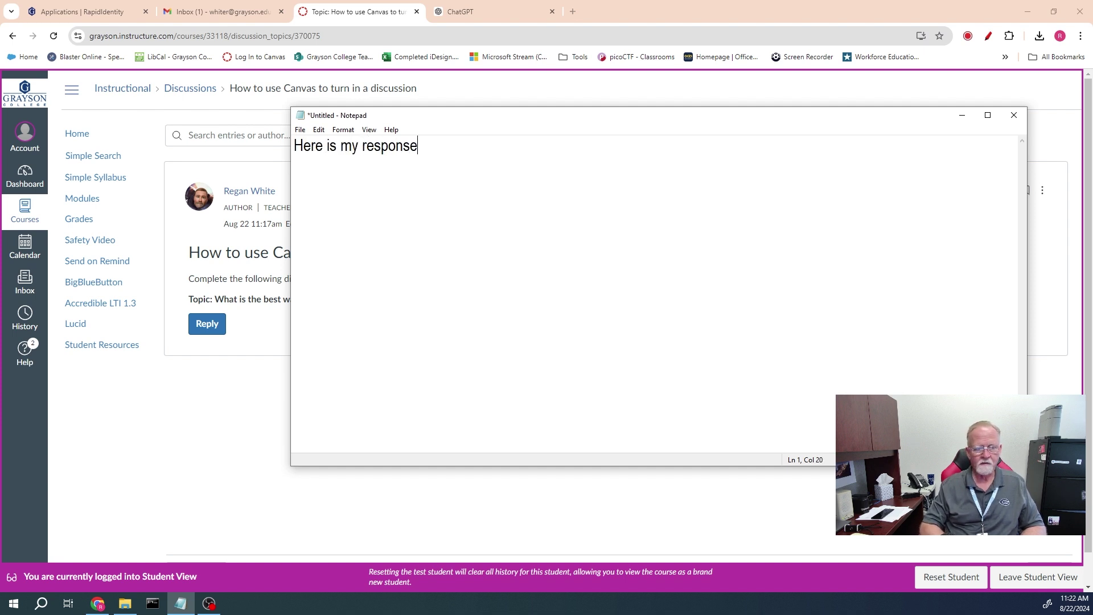
{"action": "type", "text": ".  The best way"}
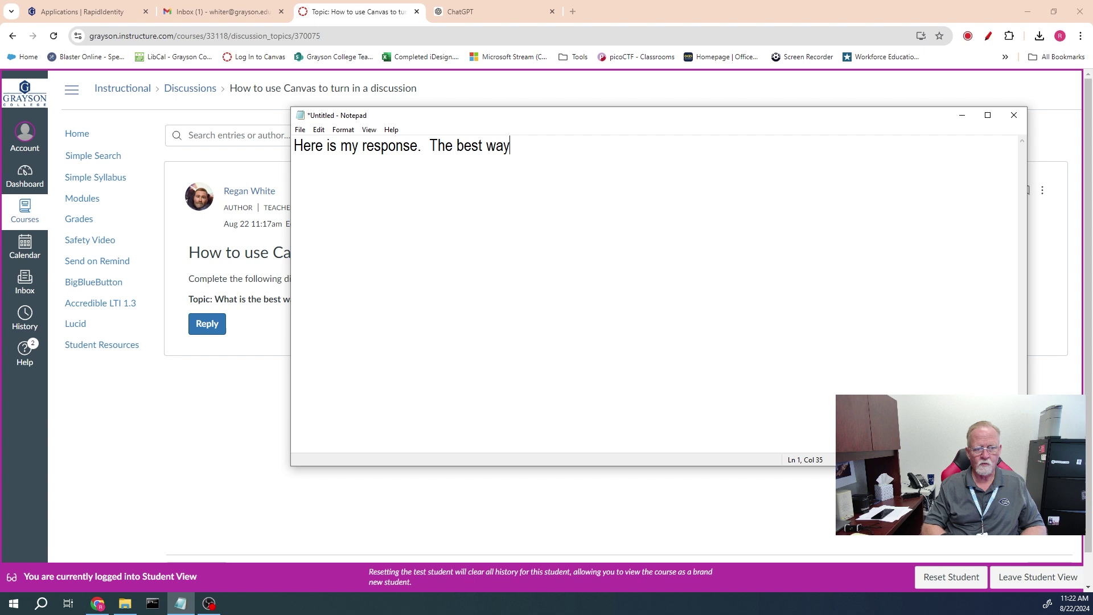
{"action": "type", "text": " to  answer quetion"}
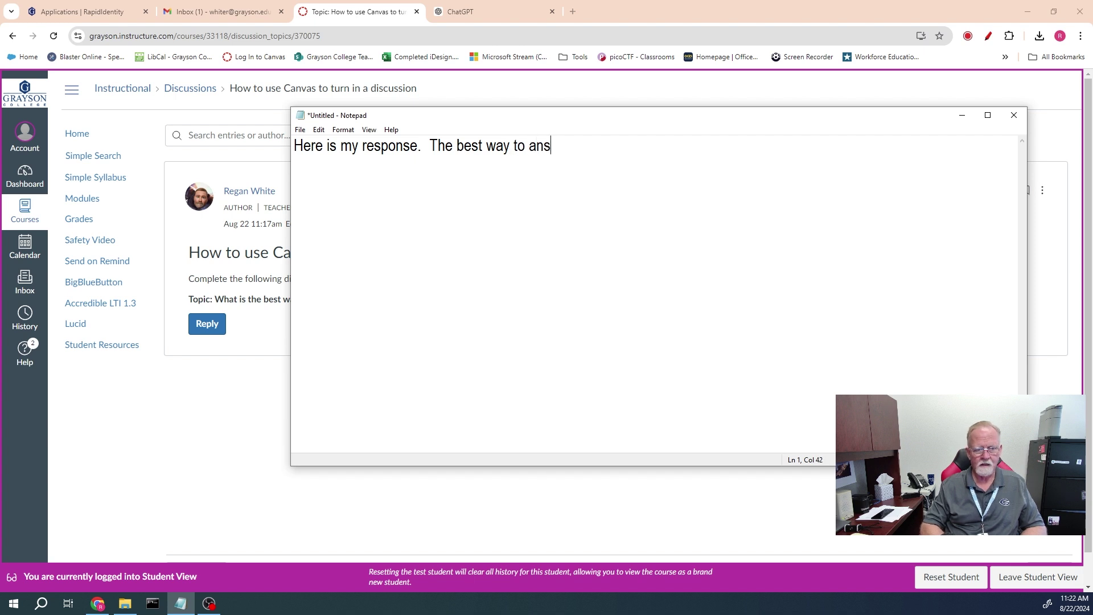
{"action": "key", "text": "BackSpace"}
{"action": "key", "text": "BackSpace"}
{"action": "key", "text": "BackSpace"}
{"action": "key", "text": "BackSpace"}
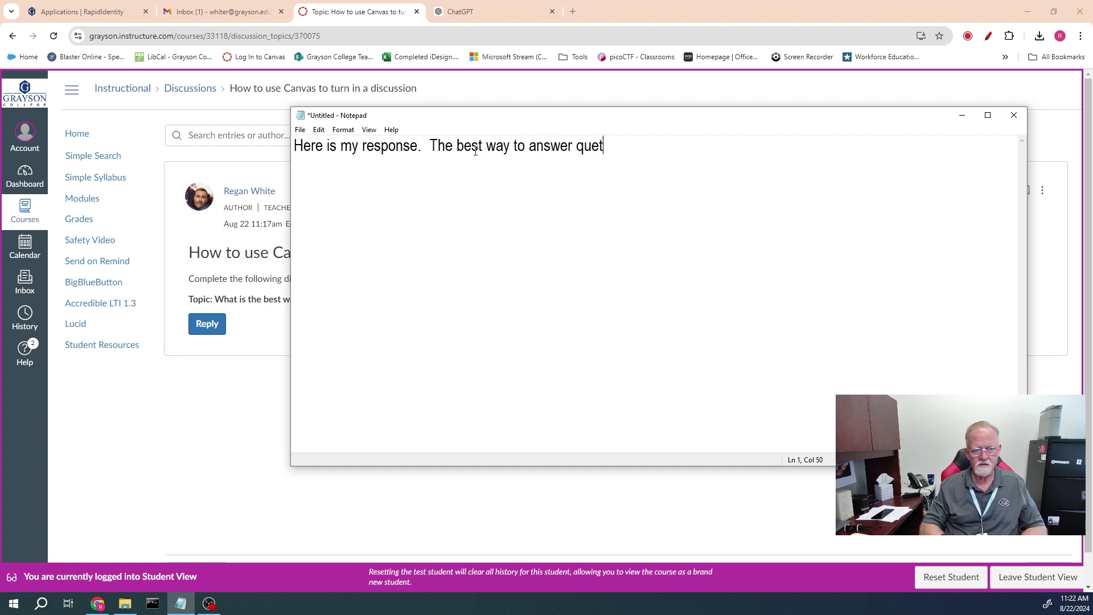
{"action": "type", "text": "stions in"}
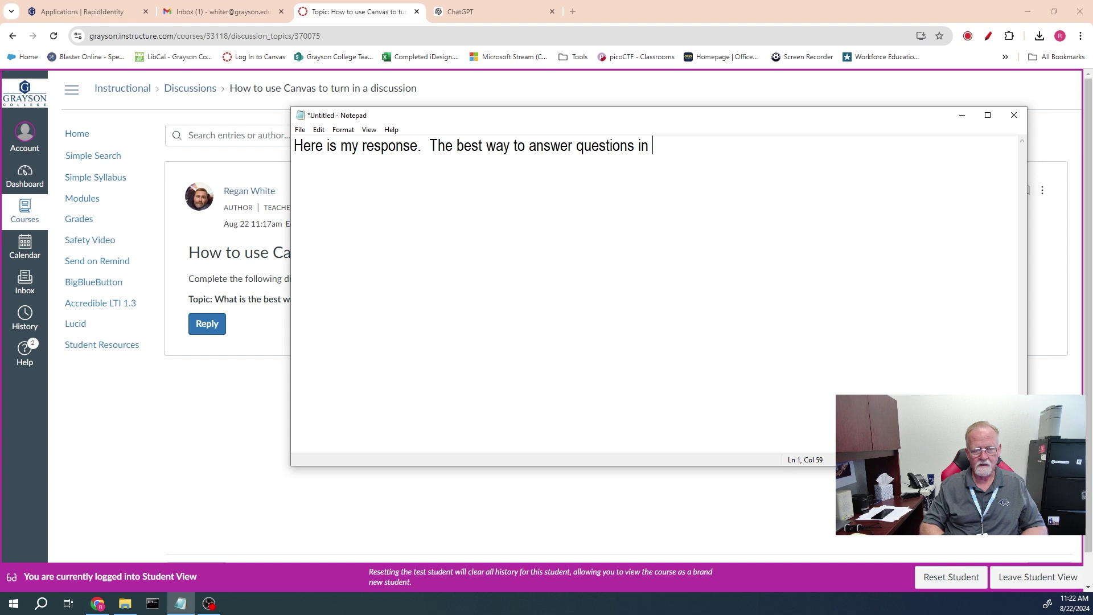
{"action": "type", "text": " Canvas"}
{"action": "left_click", "coordinate": [577, 147]}
{"action": "type", "text": "discussion"}
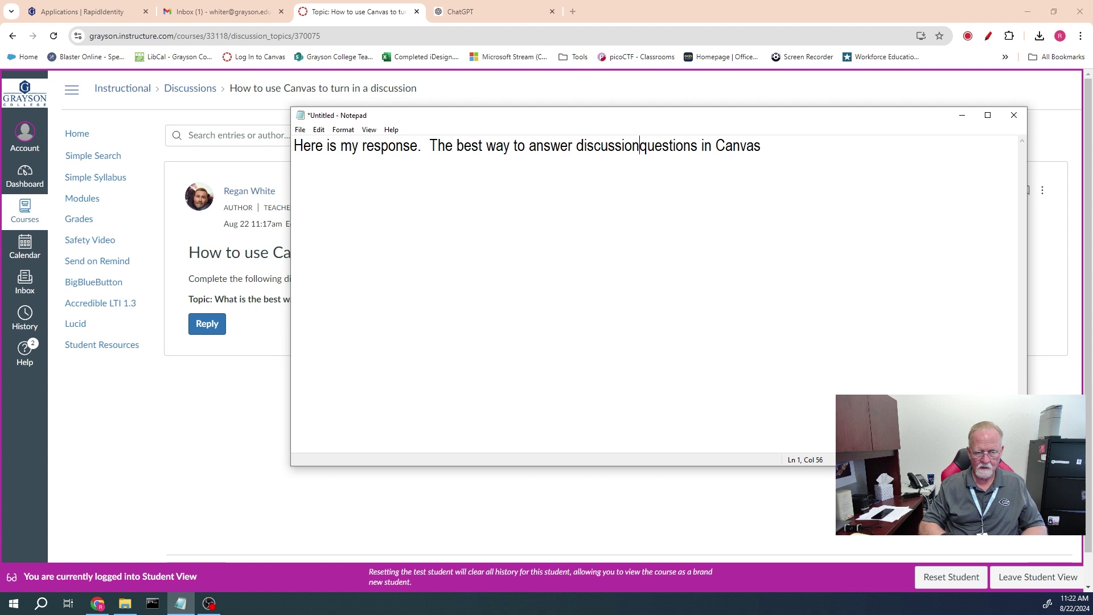
Finish the sentence: do the work in NotePad, then paste into the question's response box
{"action": "left_click", "coordinate": [808, 147]}
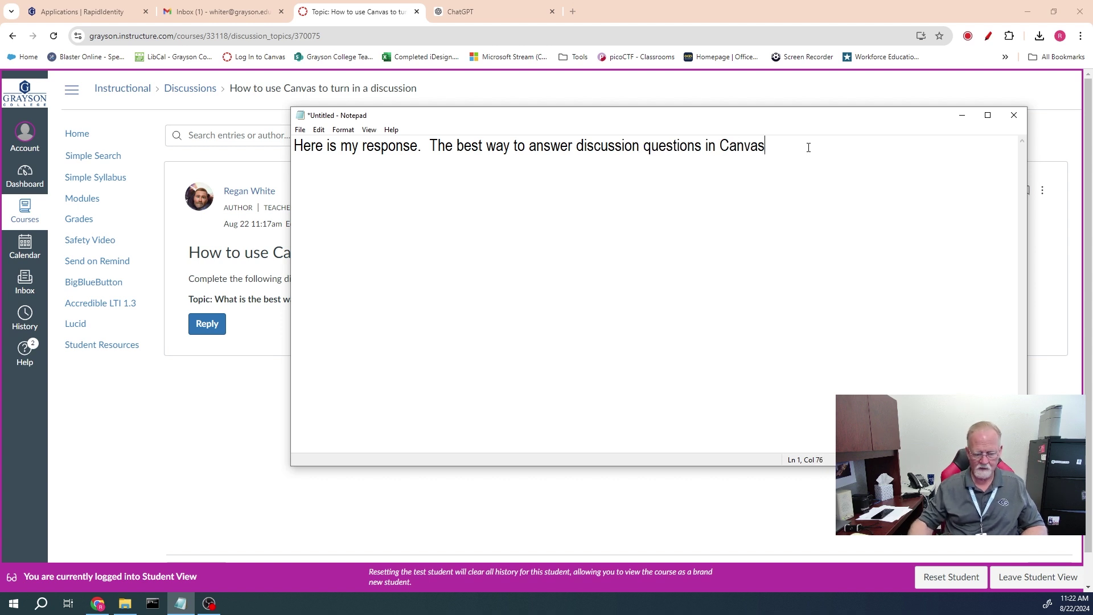
{"action": "type", "text": "is to do"}
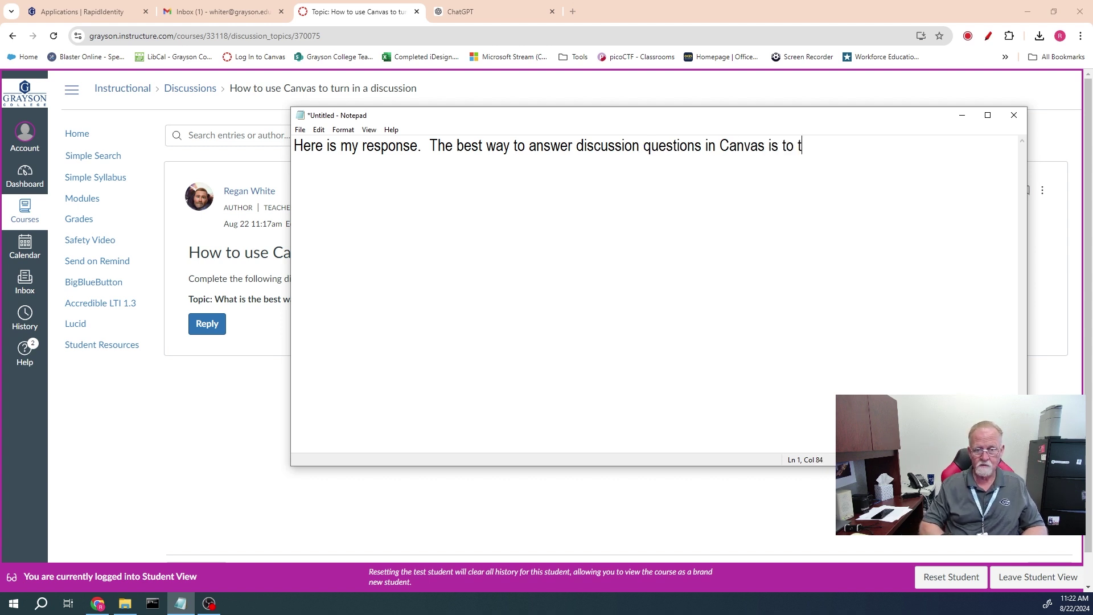
{"action": "type", "text": " the work in "}
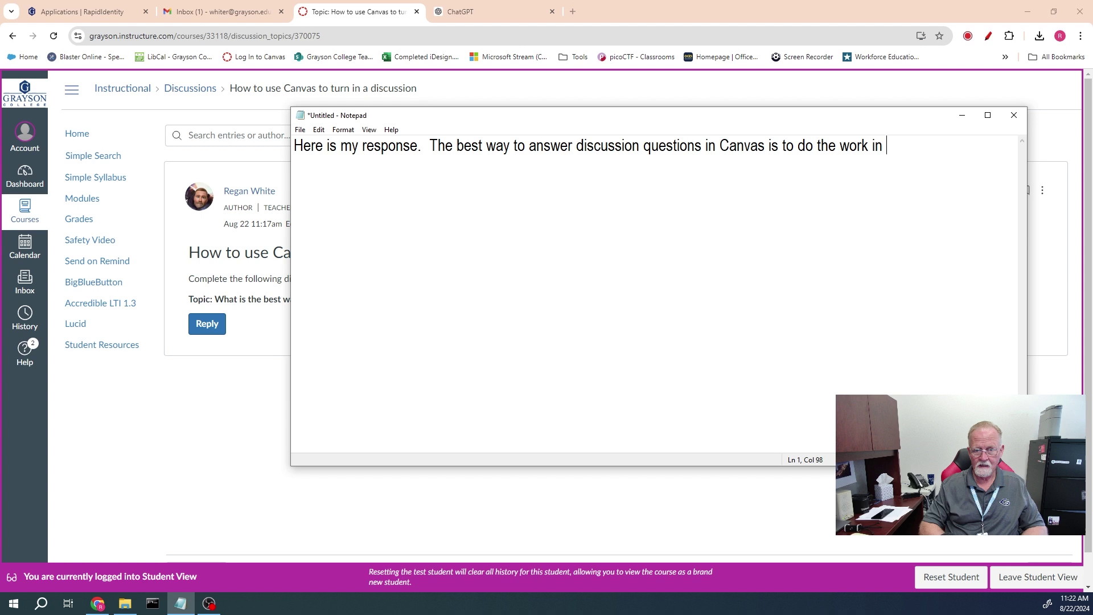
{"action": "type", "text": "Nore"}
{"action": "key", "text": "BackSpace"}
{"action": "key", "text": "BackSpace"}
{"action": "type", "text": "te"}
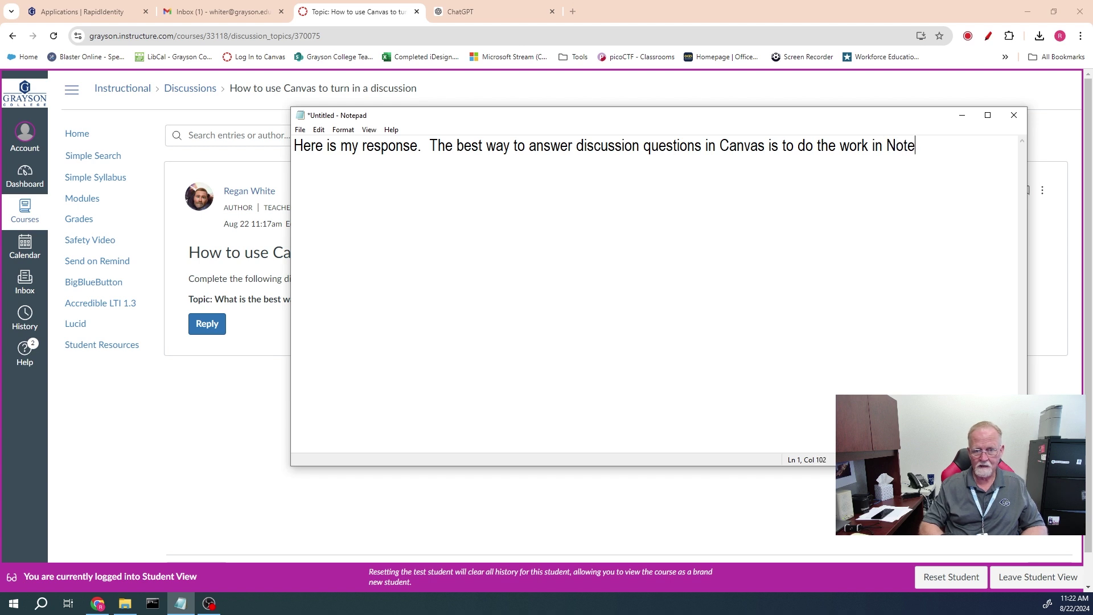
{"action": "type", "text": "Pad or"}
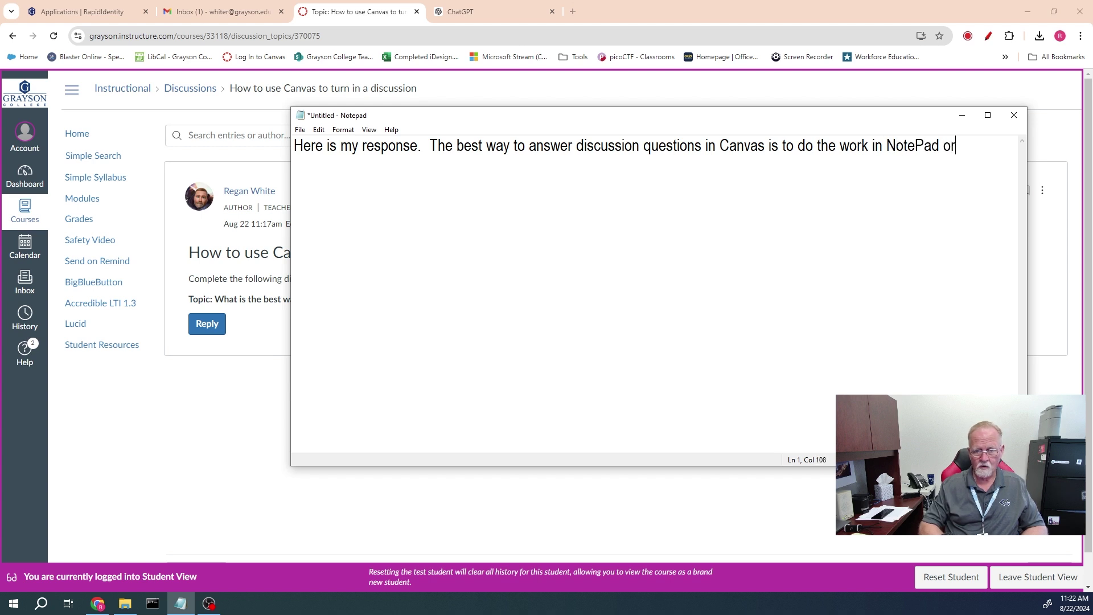
{"action": "type", "text": " some other "}
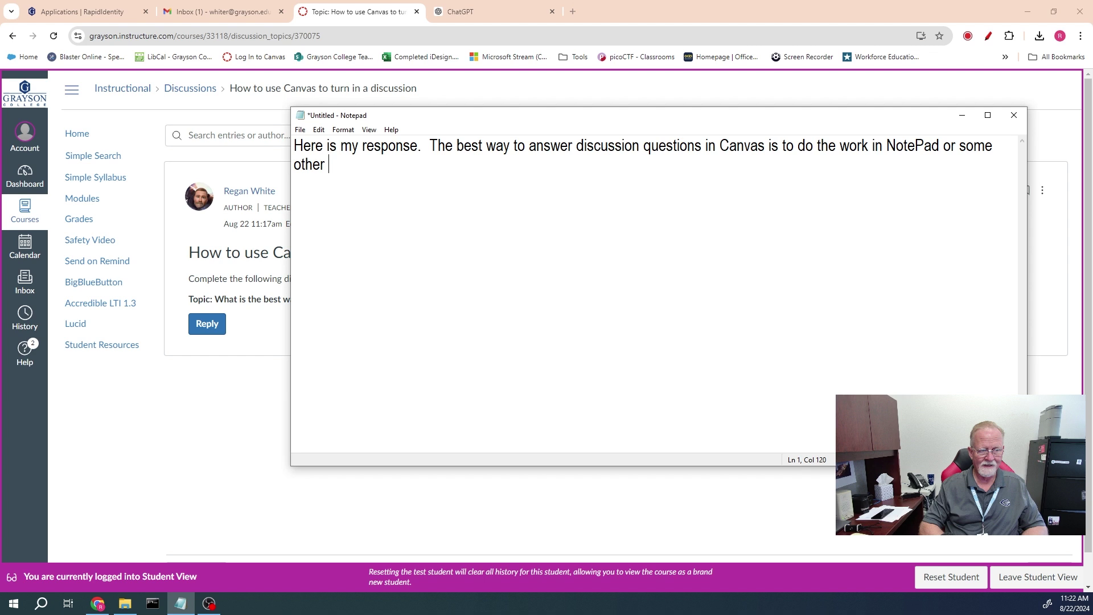
{"action": "type", "text": "text editin"}
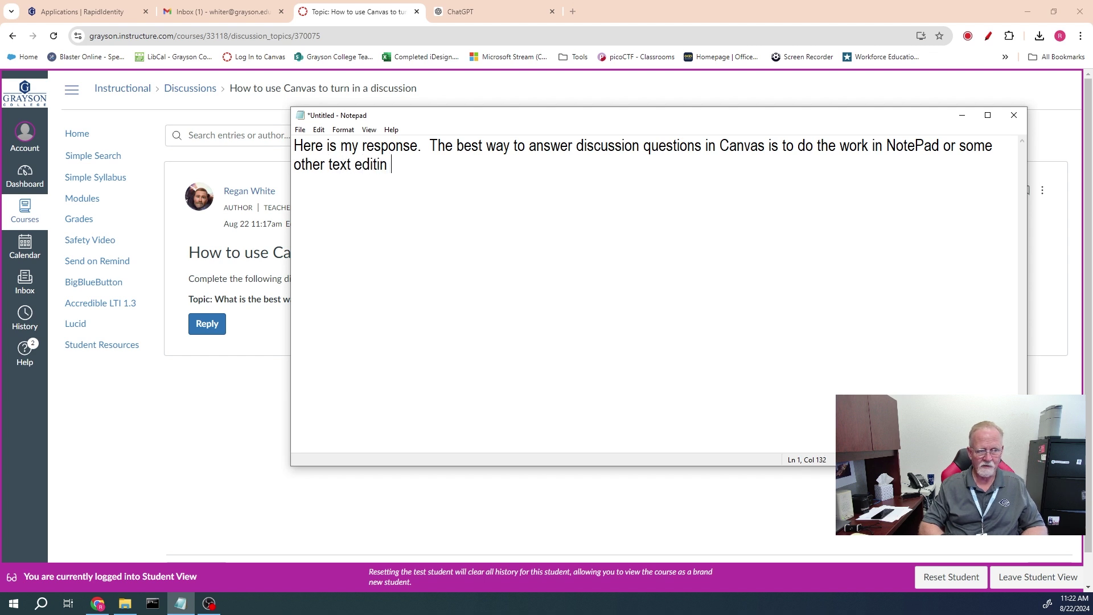
{"action": "type", "text": "g progrm"}
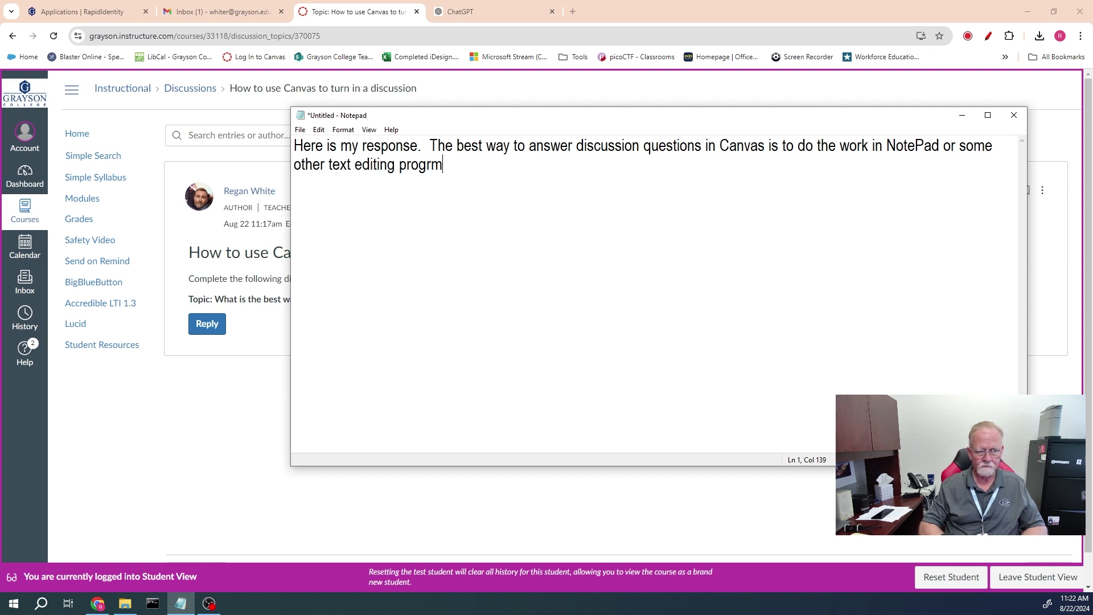
{"action": "key", "text": "BackSpace"}
{"action": "type", "text": "am and then "}
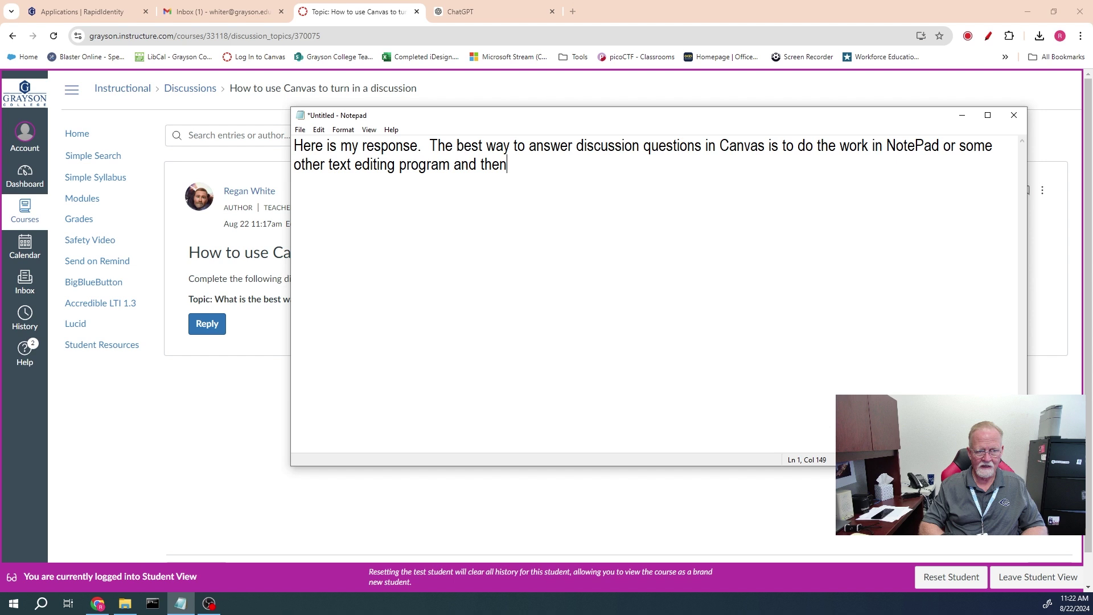
{"action": "type", "text": "past"}
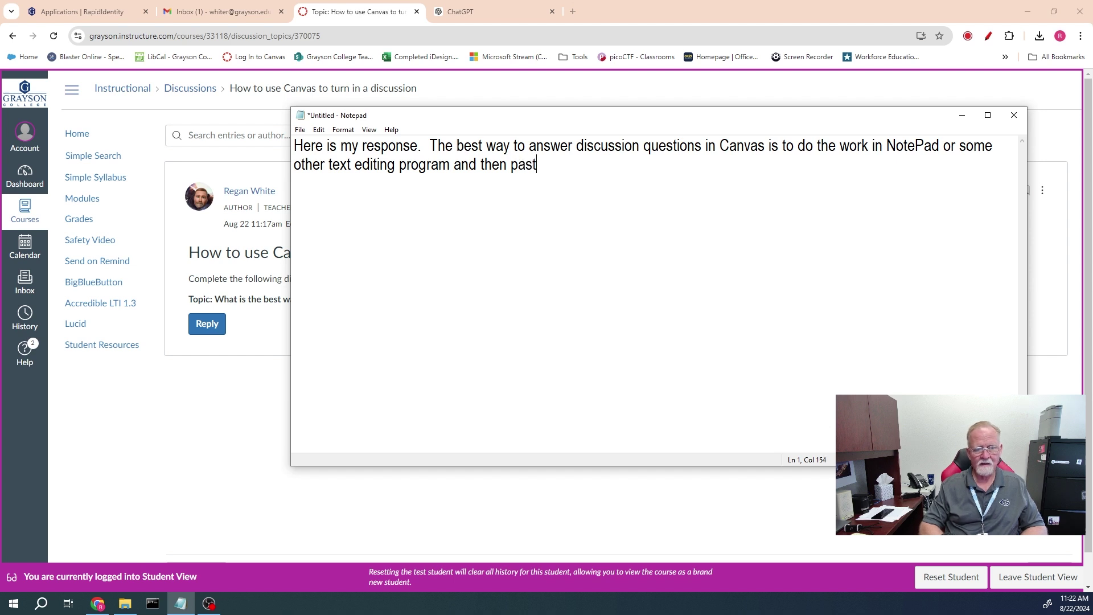
{"action": "type", "text": "e the tex"}
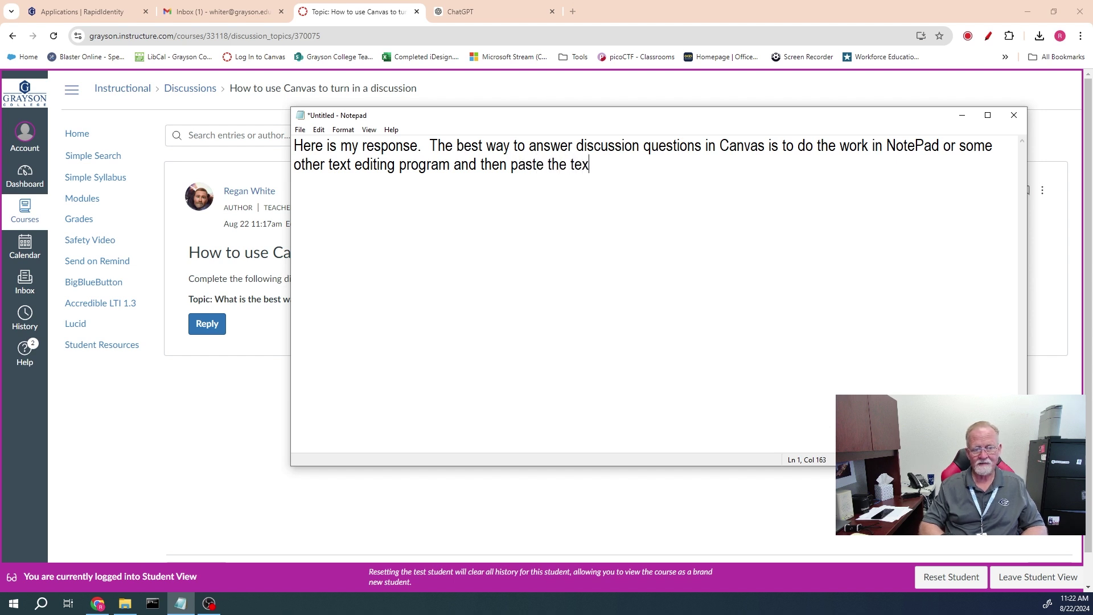
{"action": "type", "text": "t into the r"}
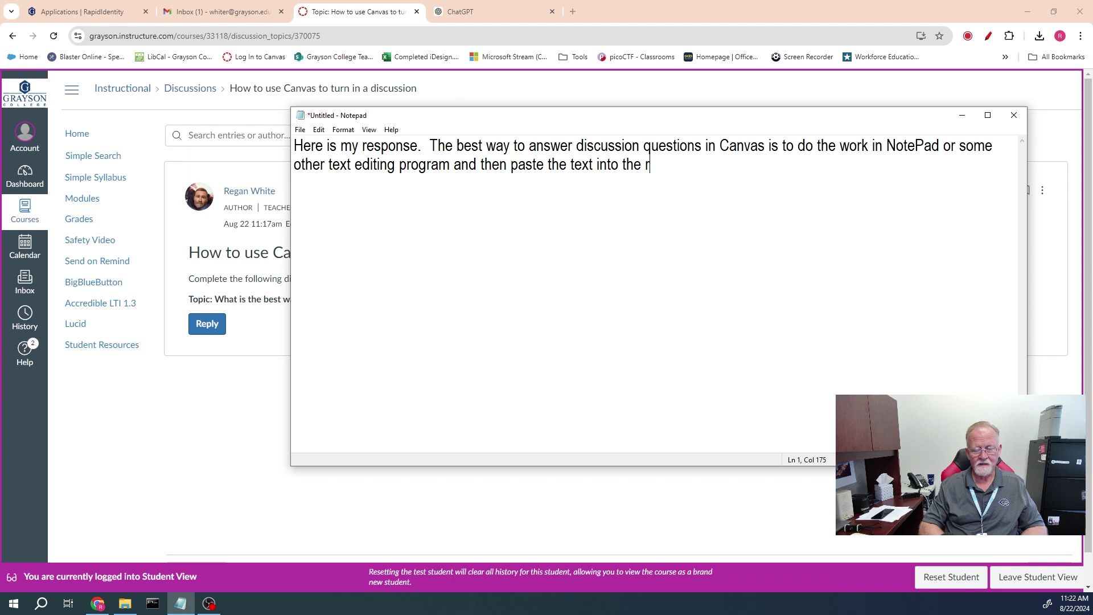
{"action": "type", "text": "esponse box of the question."}
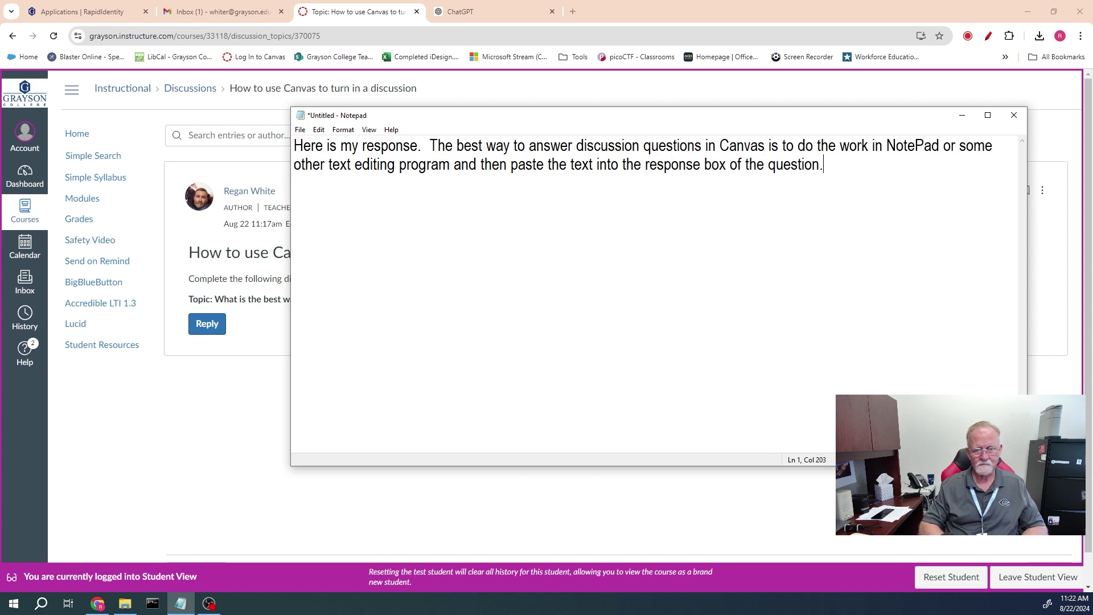
Add a new paragraph: if the internet glitches, you won't lose your hard work and can resubmit easily
{"action": "key", "text": "Return"}
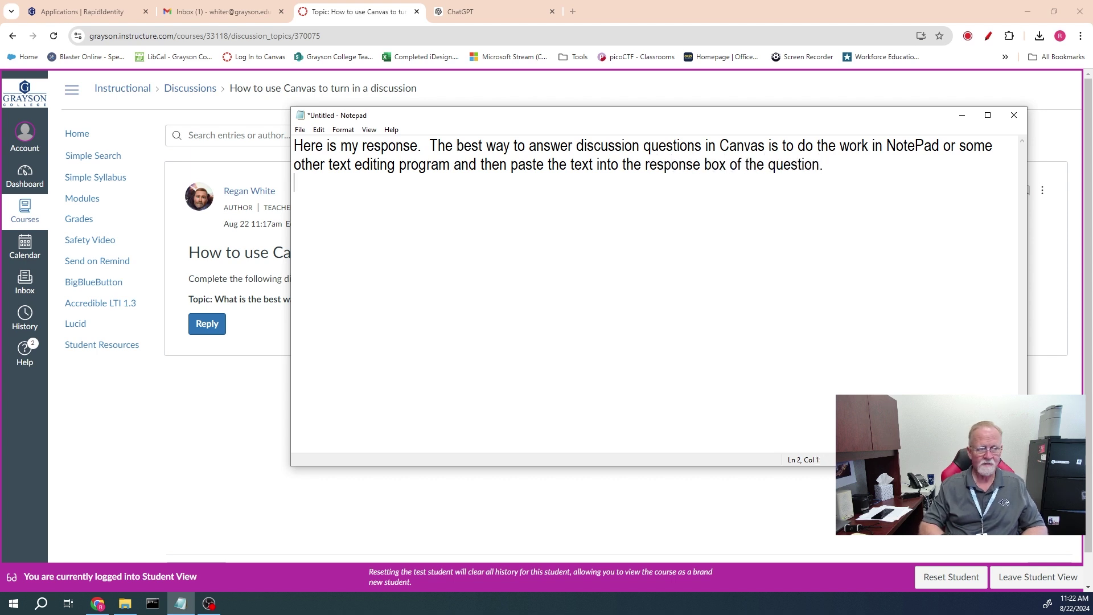
{"action": "type", "text": "If the"}
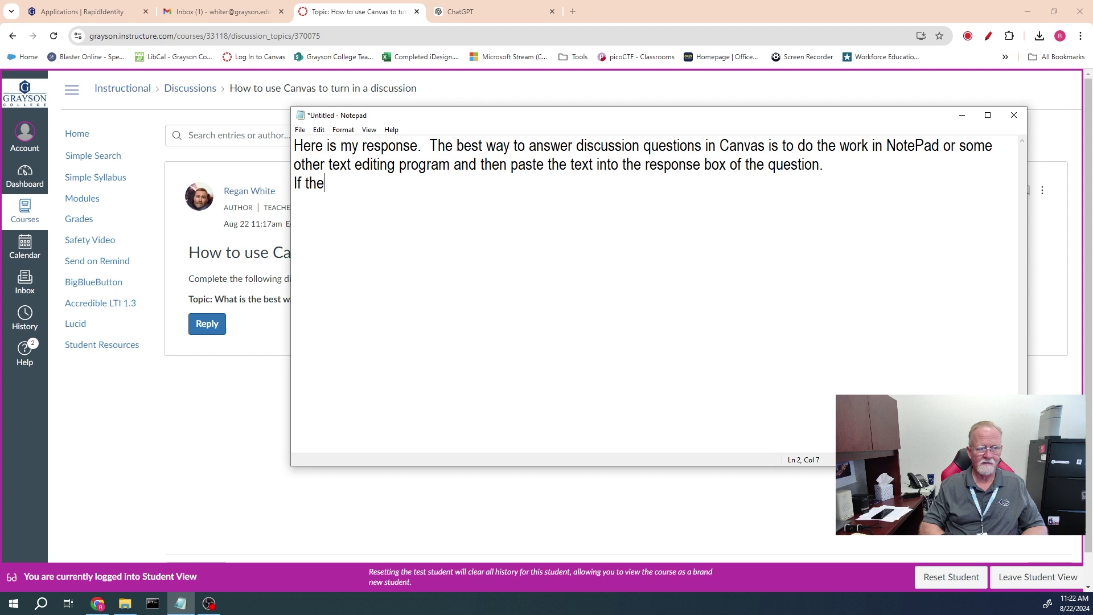
{"action": "type", "text": " internet glitces"}
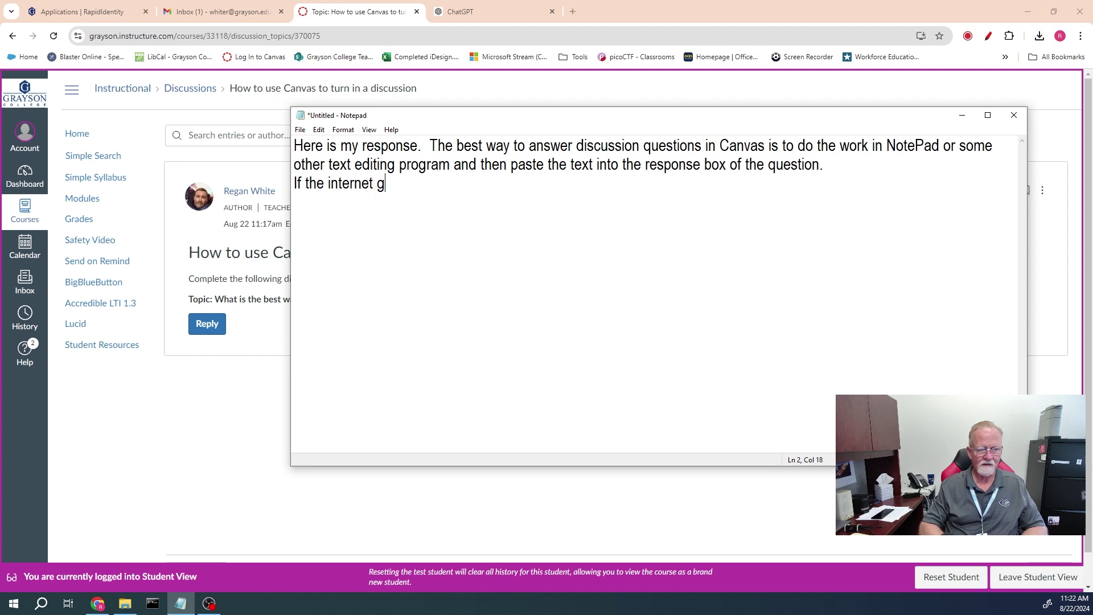
{"action": "key", "text": "BackSpace"}
{"action": "key", "text": "BackSpace"}
{"action": "key", "text": "BackSpace"}
{"action": "type", "text": "ches while you"}
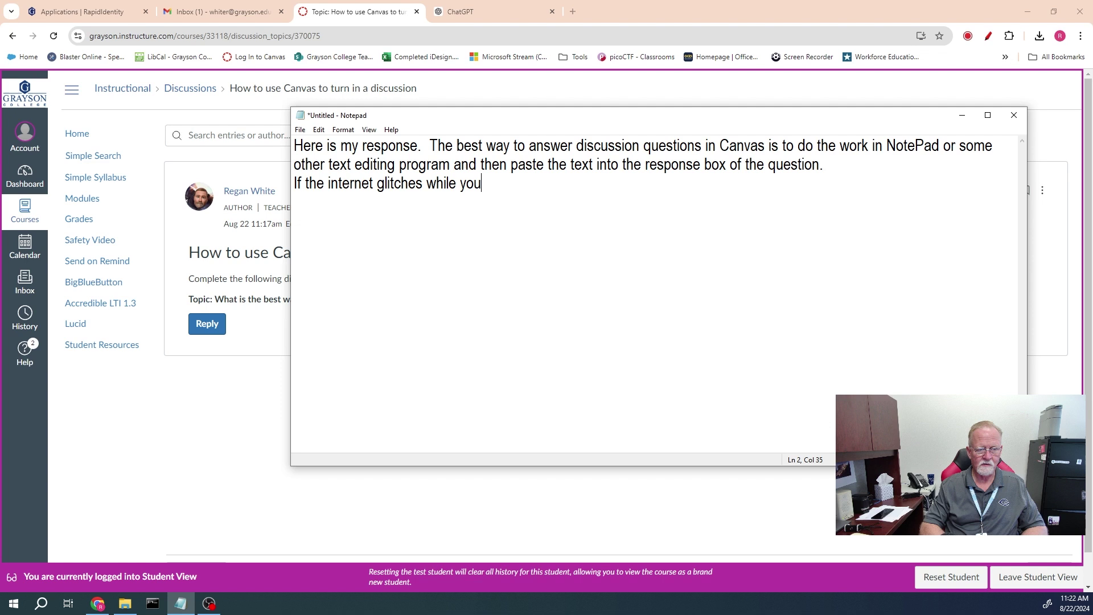
{"action": "type", "text": " are submitting"}
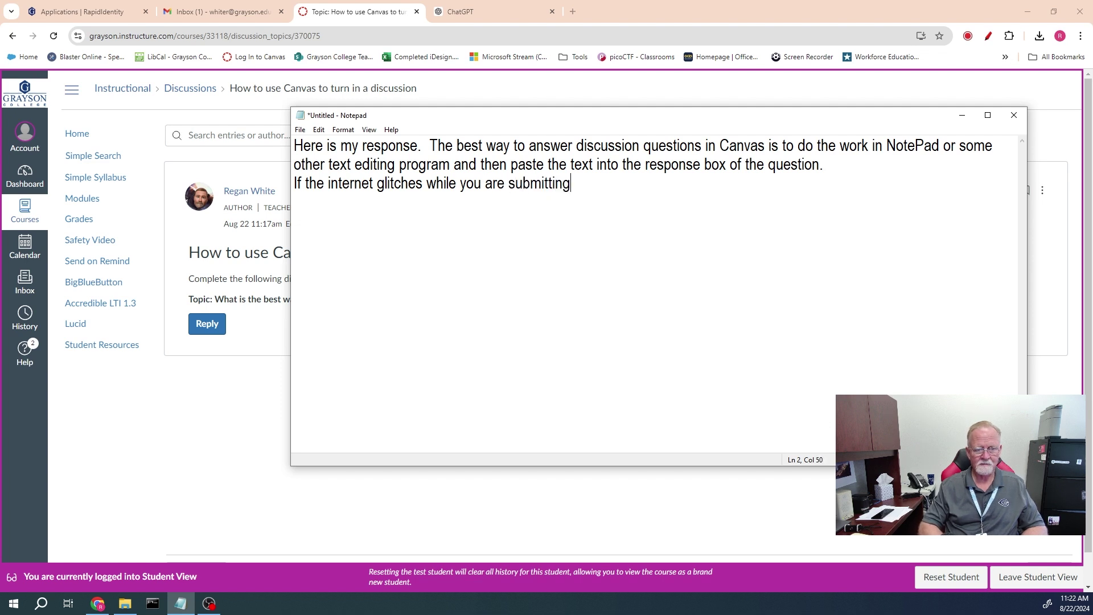
{"action": "type", "text": " then "}
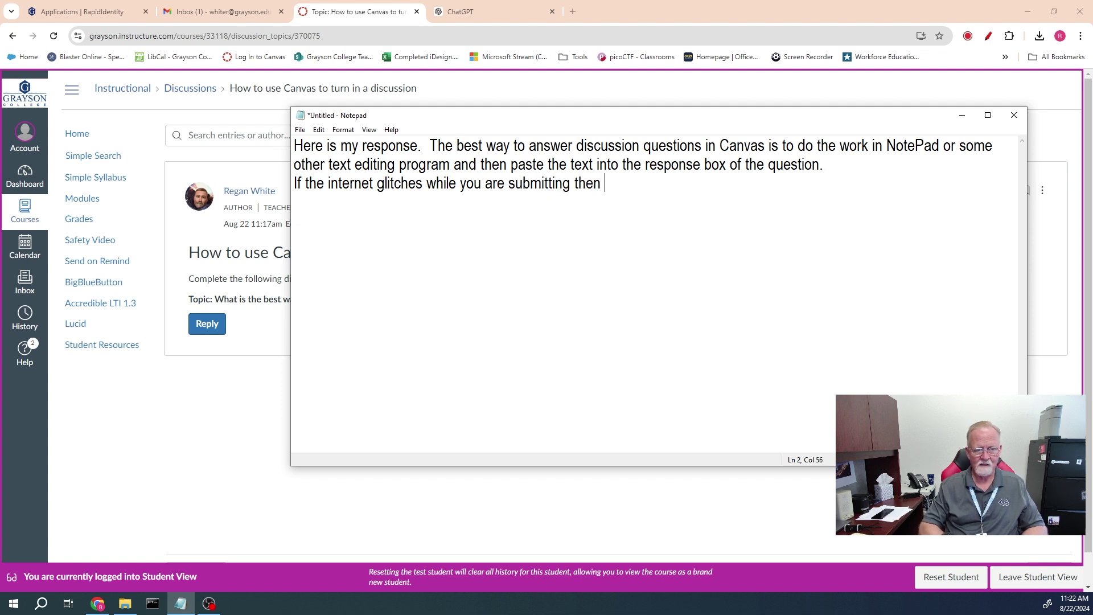
{"action": "type", "text": "you won't lo"}
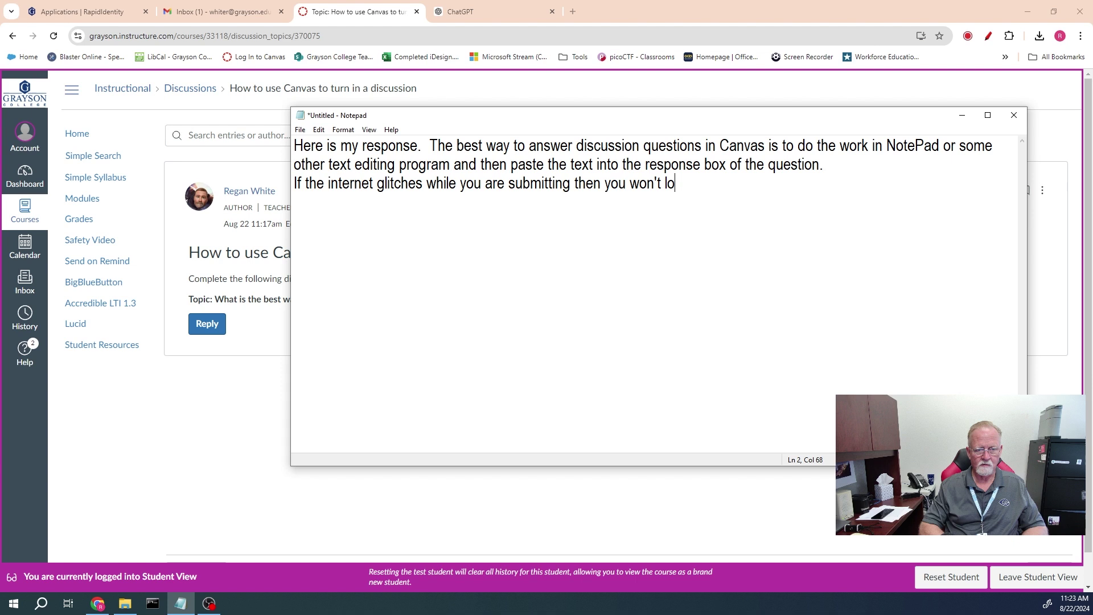
{"action": "type", "text": "se all your ha"}
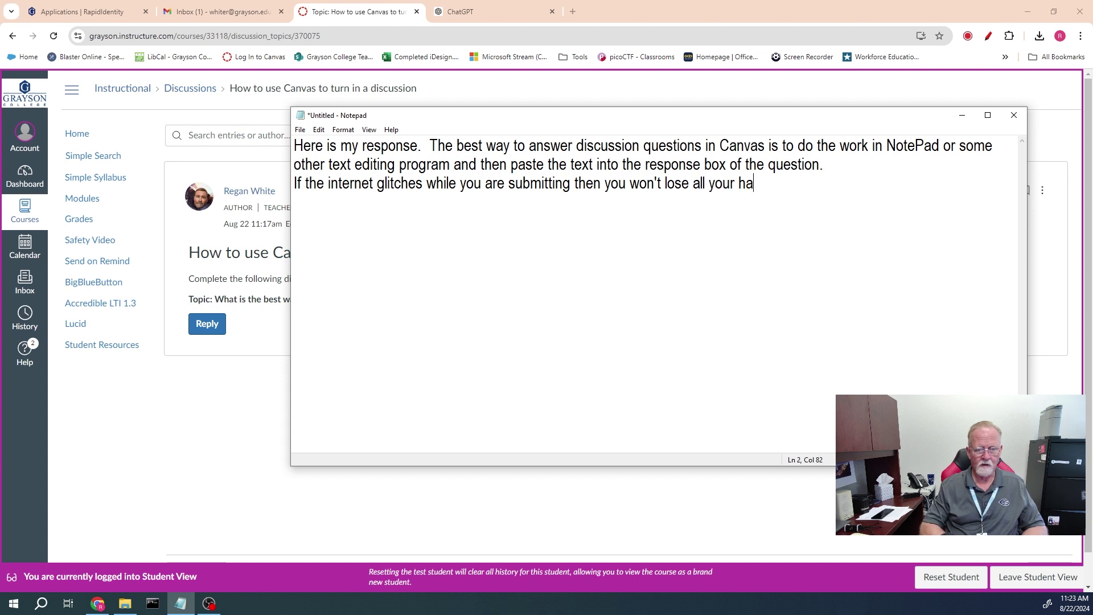
{"action": "type", "text": "rd work"}
{"action": "key", "text": "BackSpace"}
{"action": "key", "text": "BackSpace"}
{"action": "type", "text": "r"}
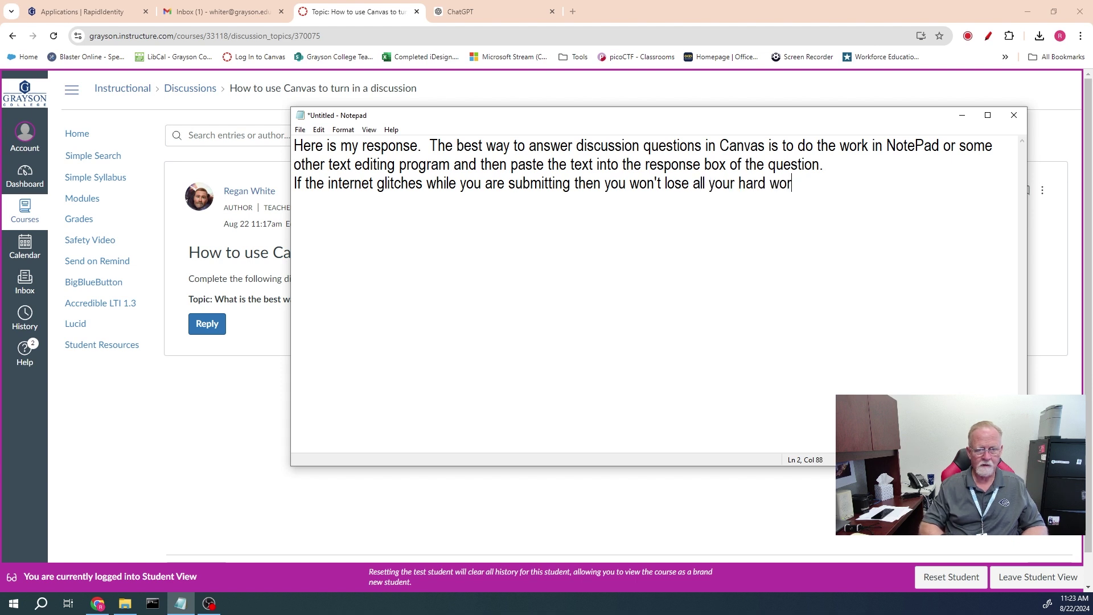
{"action": "type", "text": "k and will be able"}
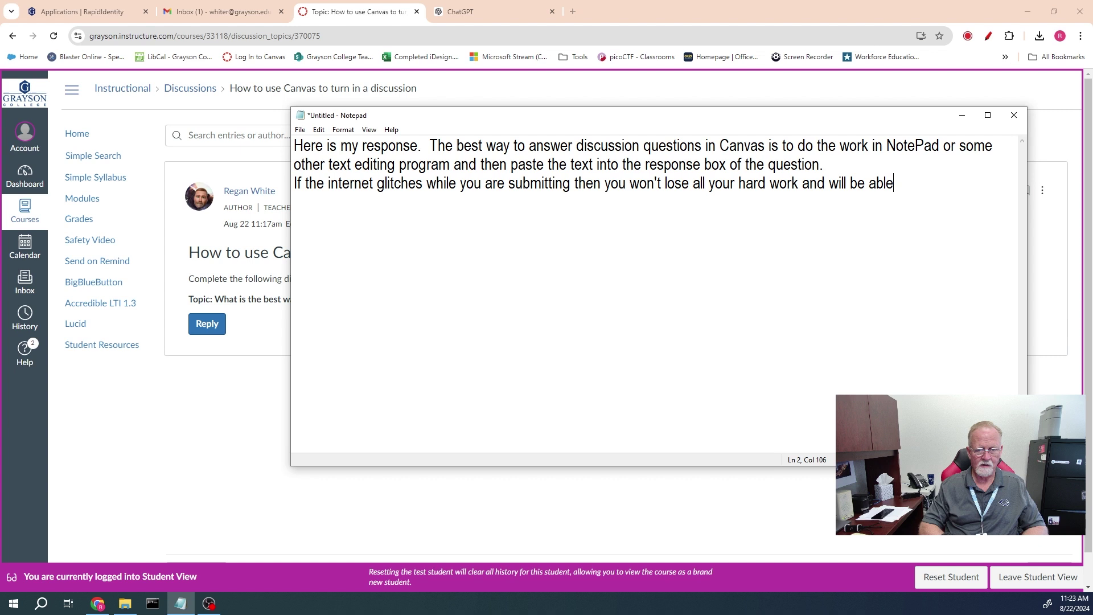
{"action": "type", "text": " to "}
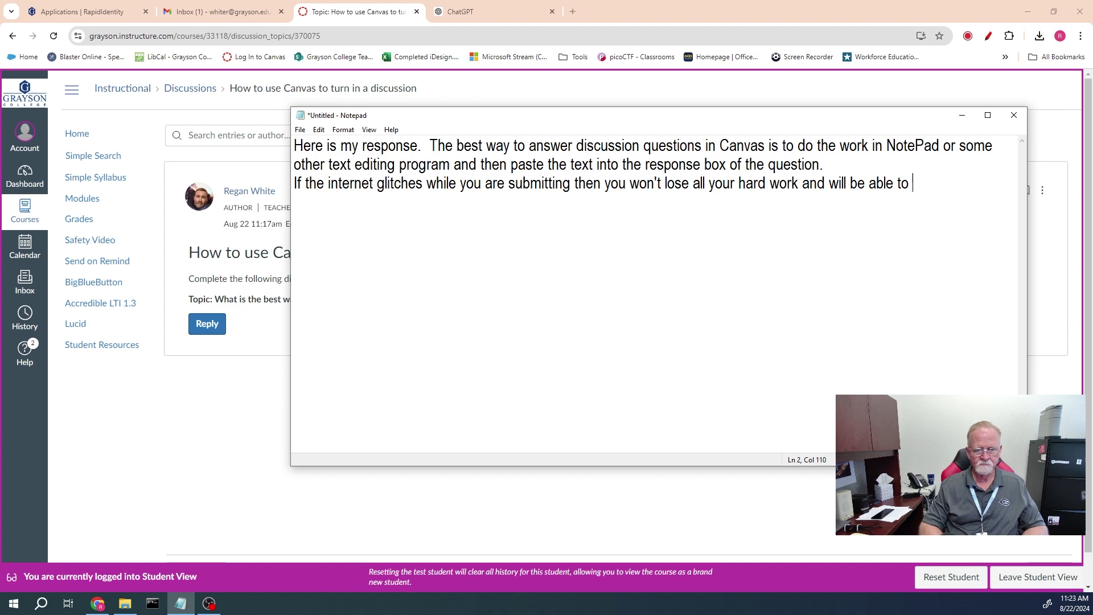
{"action": "type", "text": "res"}
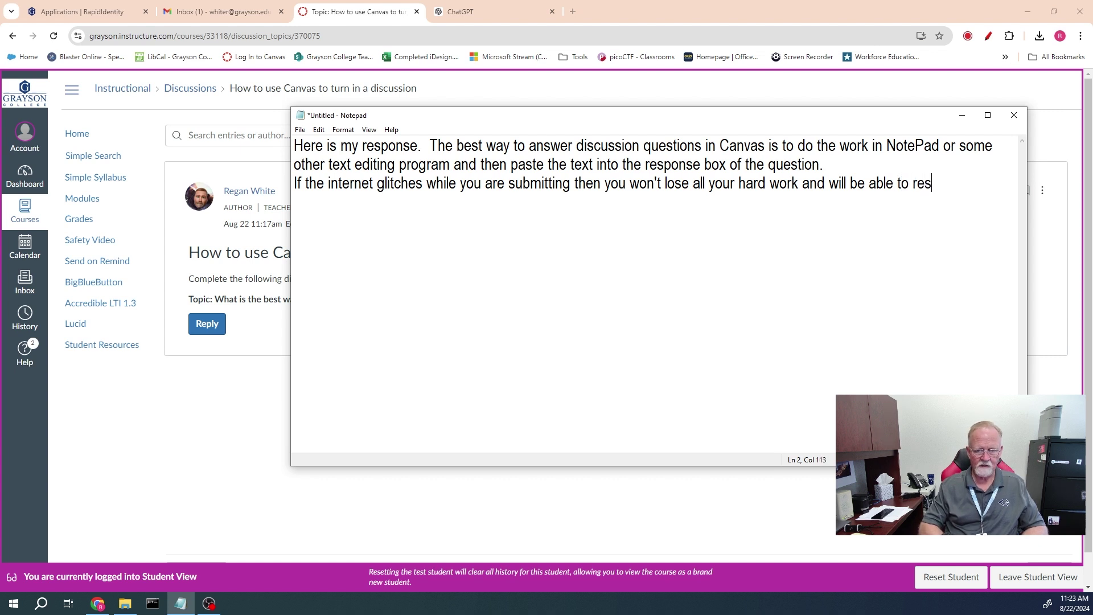
{"action": "type", "text": "ubmit easily."}
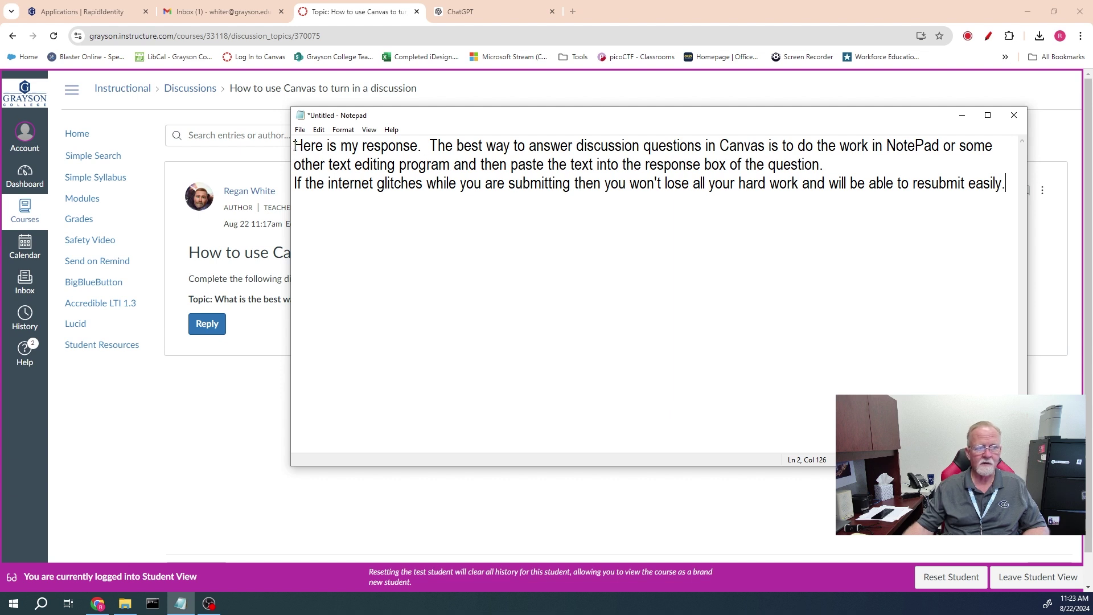
Copy the whole two-paragraph response in Notepad
{"action": "left_click_drag", "start_coordinate": [294, 146], "coordinate": [1001, 194]}
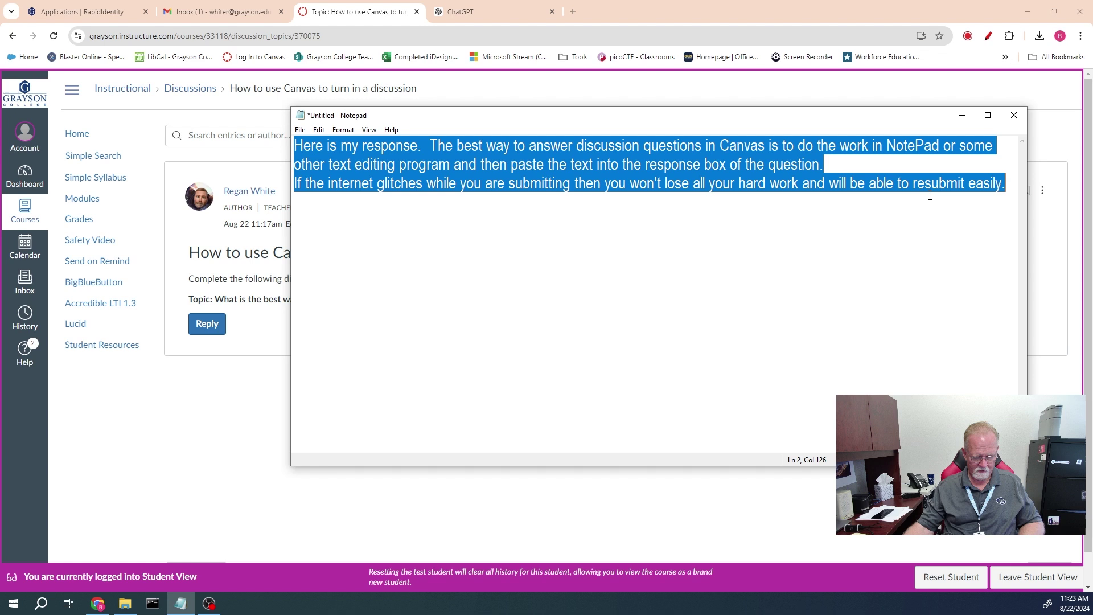
{"action": "left_click", "coordinate": [319, 130]}
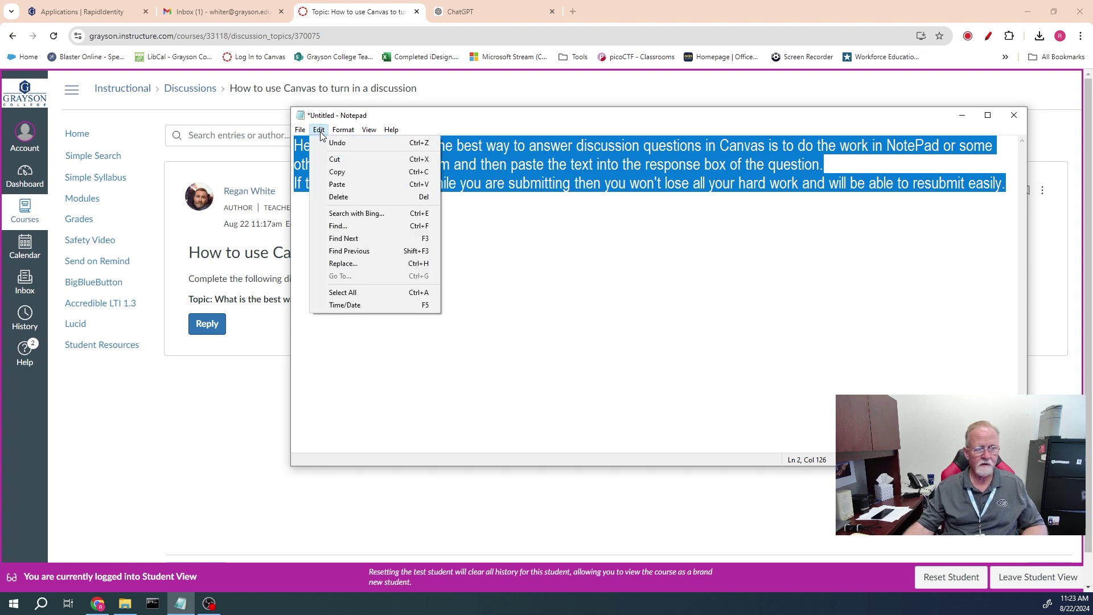
{"action": "left_click", "coordinate": [344, 172]}
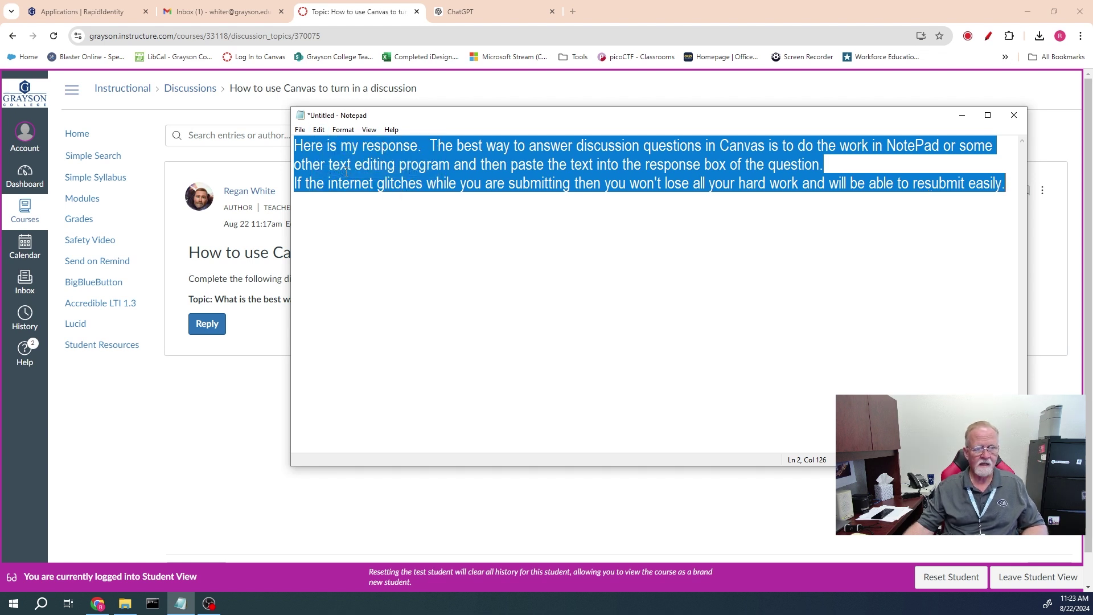
Start a reply on the Canvas discussion and paste the copied response into the reply box
{"action": "left_click", "coordinate": [685, 5]}
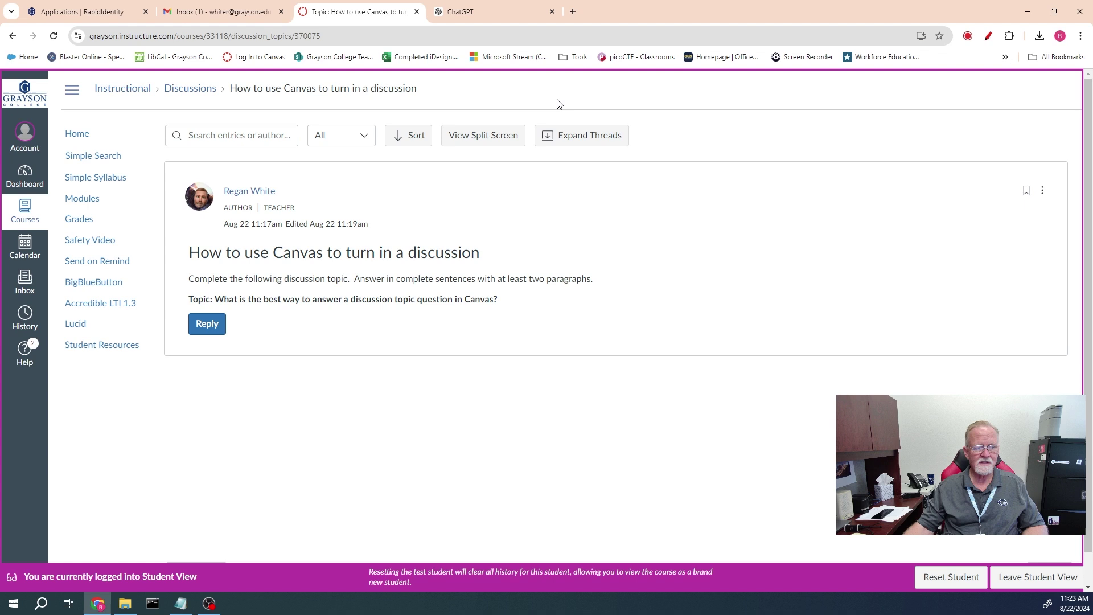
{"action": "left_click", "coordinate": [207, 326]}
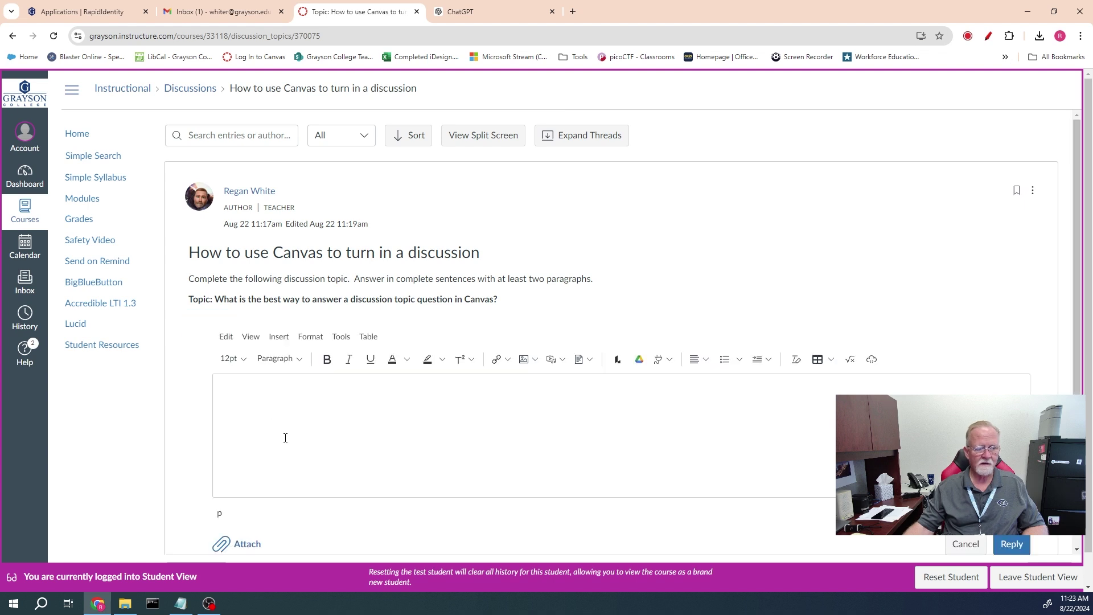
{"action": "left_click", "coordinate": [264, 405]}
{"action": "right_click", "coordinate": [263, 405]}
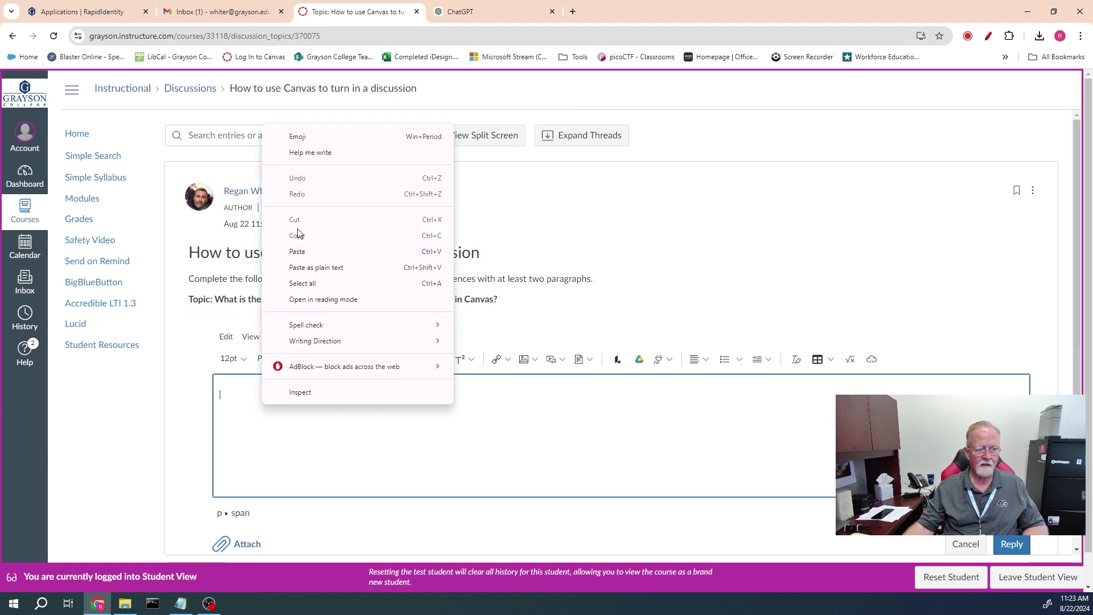
{"action": "left_click", "coordinate": [297, 251]}
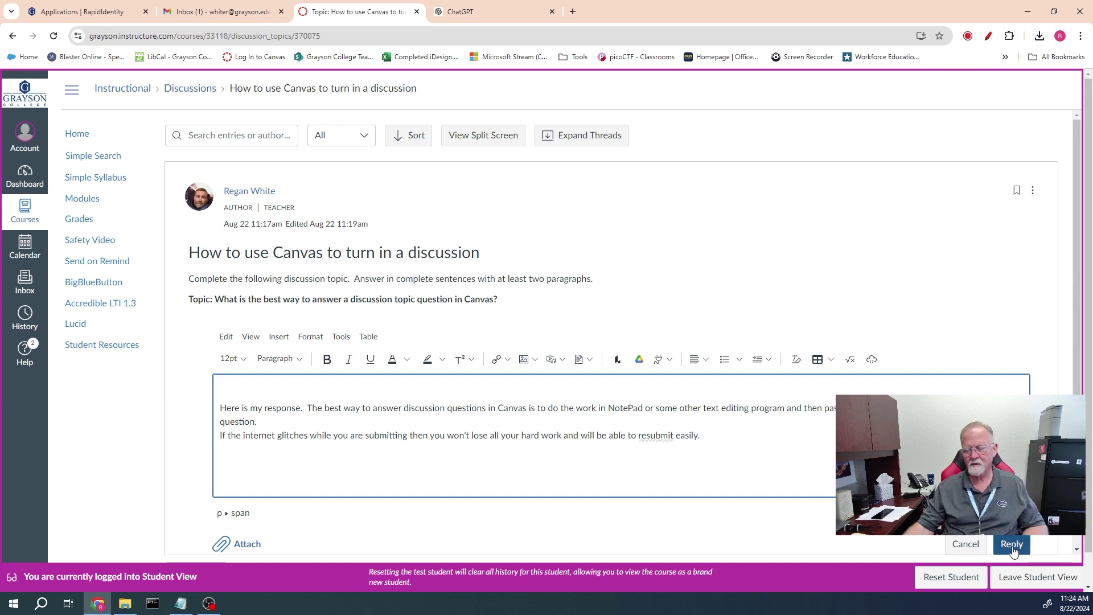
Empty the reply editor of all text and post the empty reply
{"action": "key", "text": "ctrl+a"}
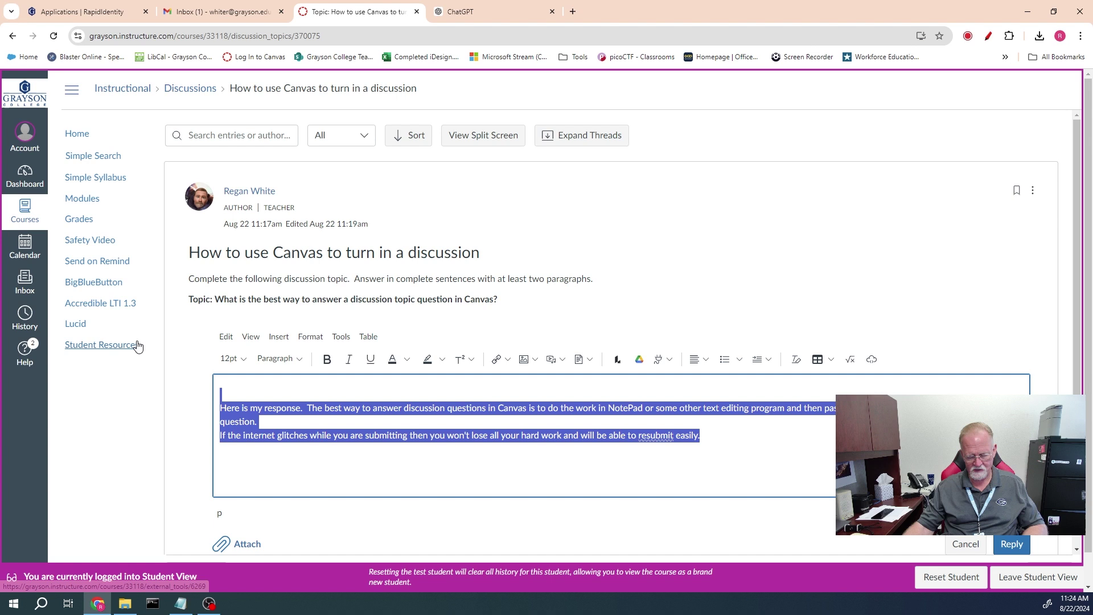
{"action": "key", "text": "Delete"}
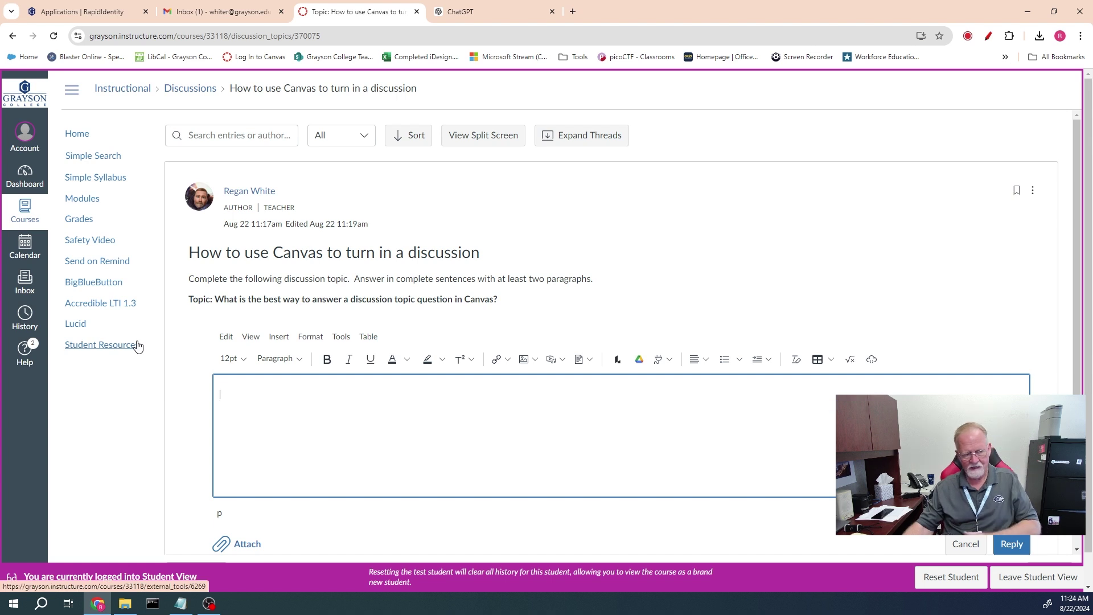
{"action": "left_click", "coordinate": [1008, 544]}
Delete the empty Test Student reply and start a new reply to the topic
{"action": "left_click", "coordinate": [966, 393]}
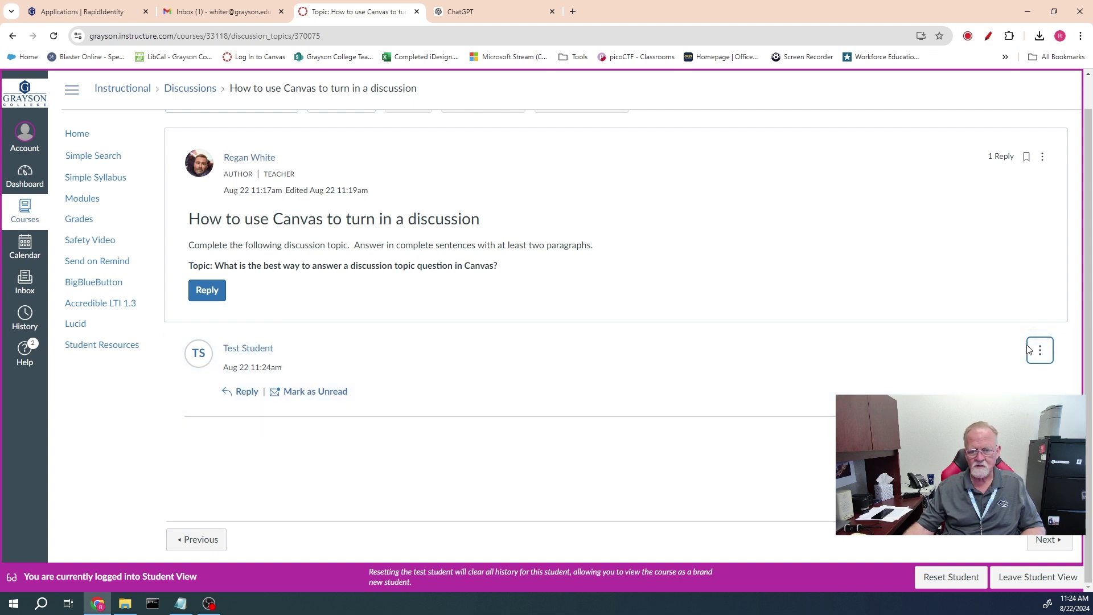
{"action": "left_click", "coordinate": [1040, 351]}
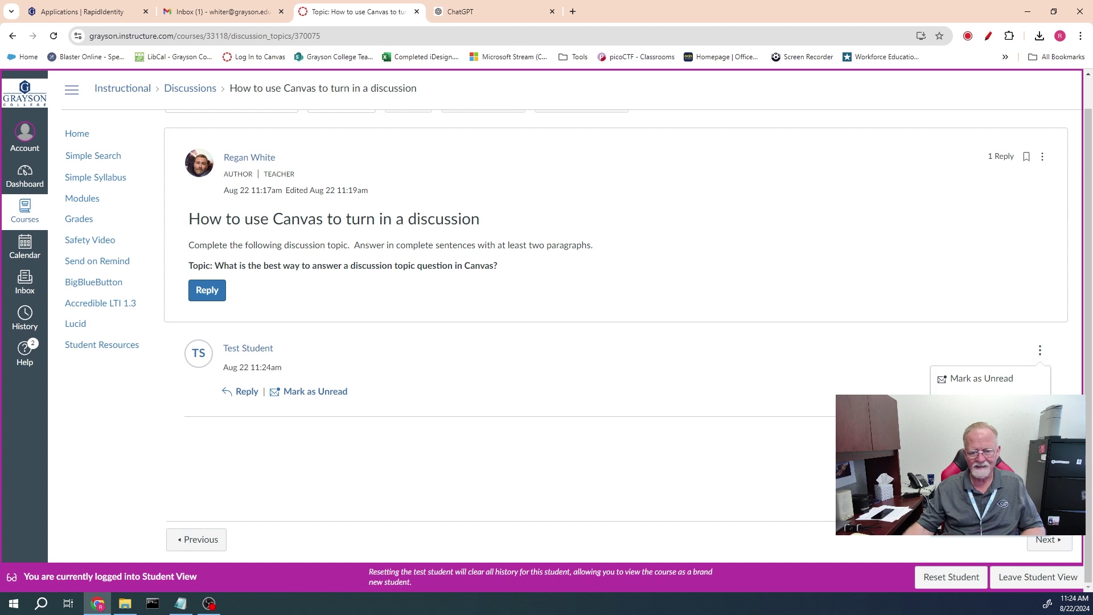
{"action": "left_click", "coordinate": [974, 419]}
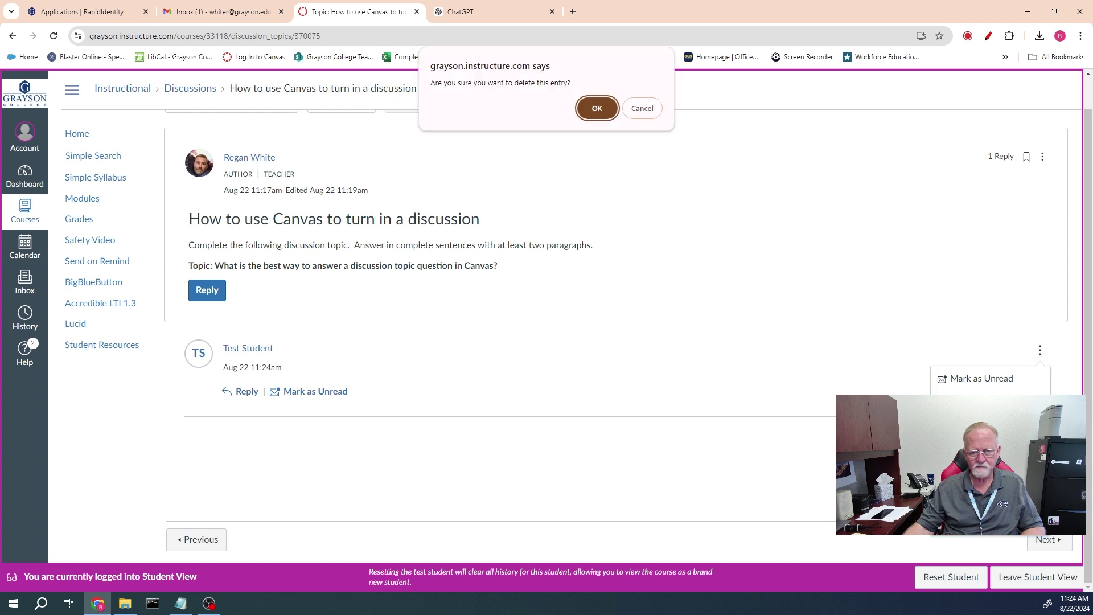
{"action": "left_click", "coordinate": [596, 105]}
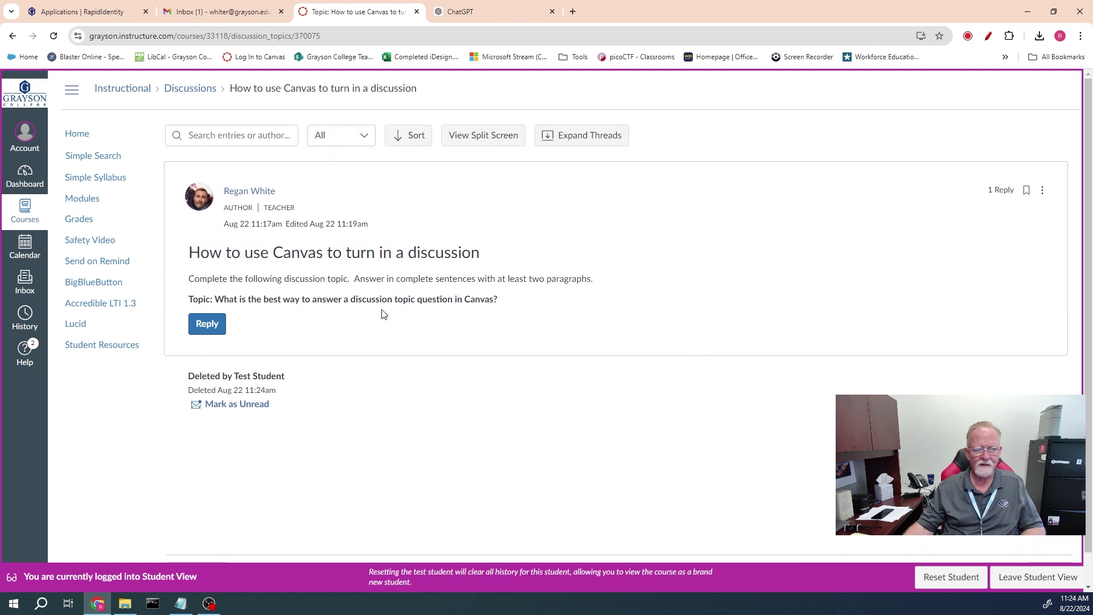
{"action": "left_click", "coordinate": [206, 325]}
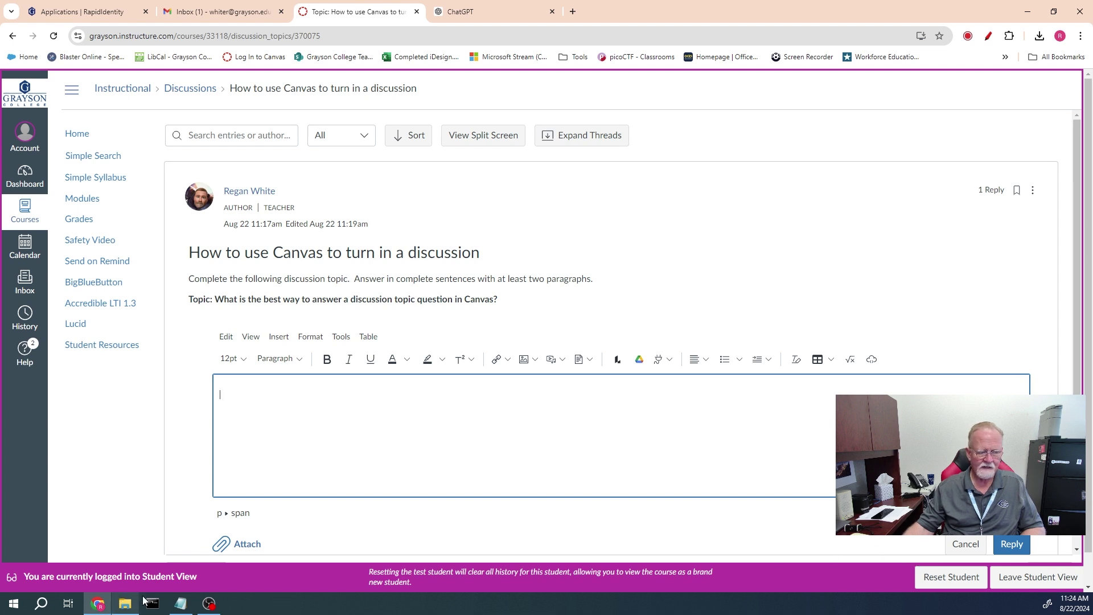
Copy the full two-paragraph response from the Notepad draft, keeping the draft open
{"action": "left_click", "coordinate": [190, 607]}
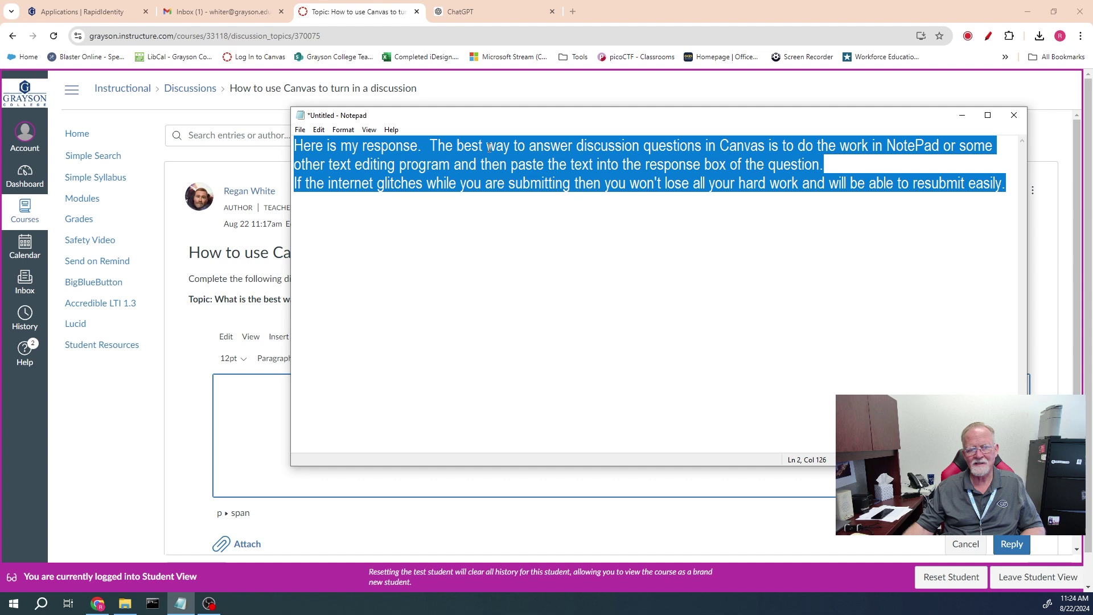
{"action": "left_click", "coordinate": [380, 184]}
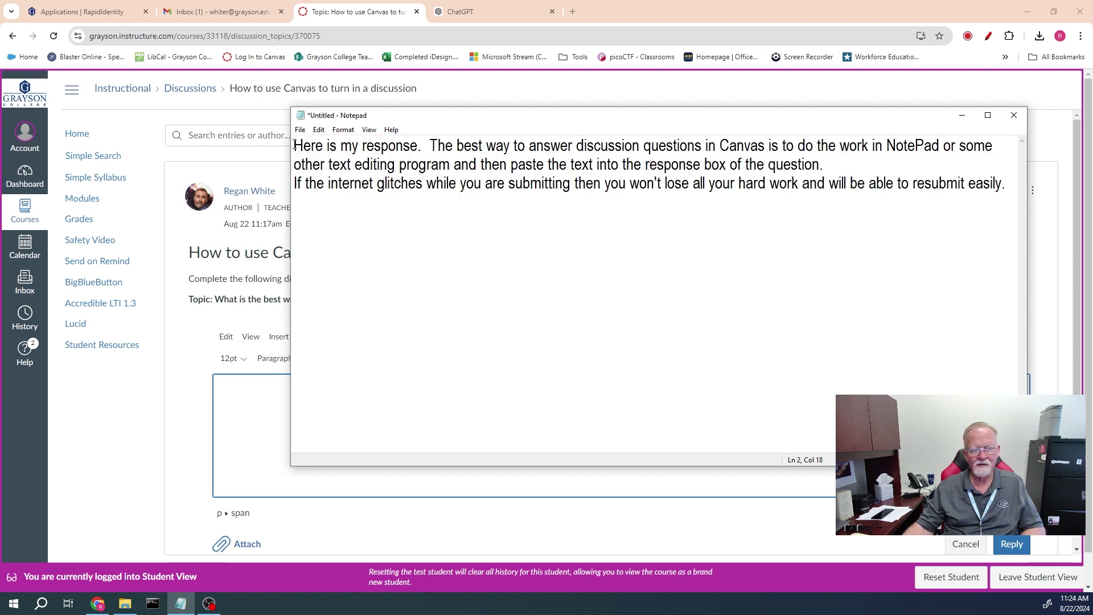
{"action": "left_click_drag", "start_coordinate": [293, 144], "coordinate": [1028, 180]}
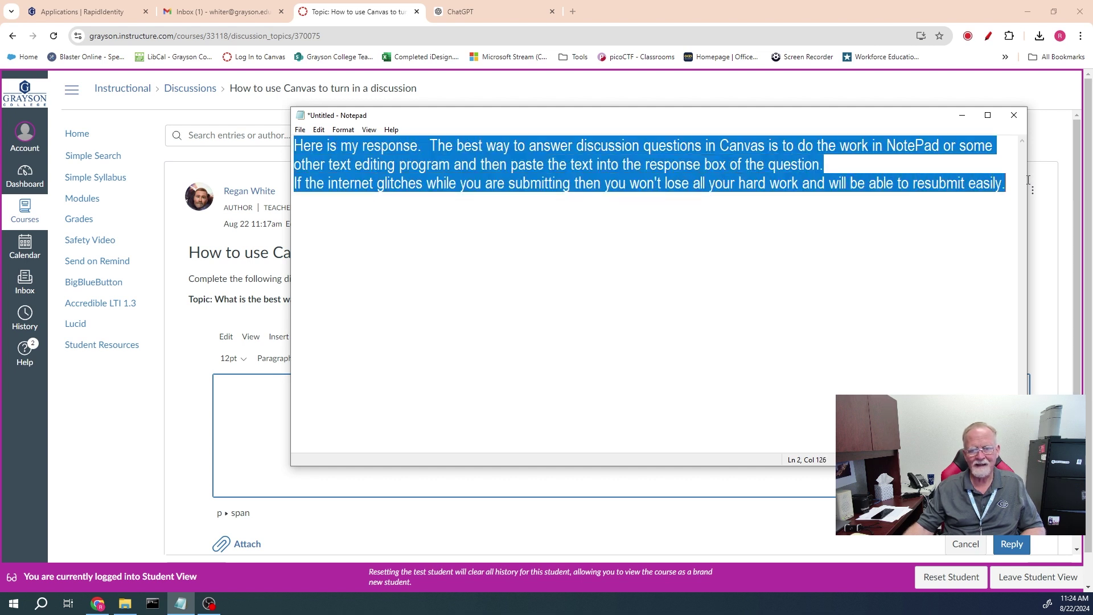
{"action": "right_click", "coordinate": [602, 146]}
{"action": "left_click", "coordinate": [525, 182]}
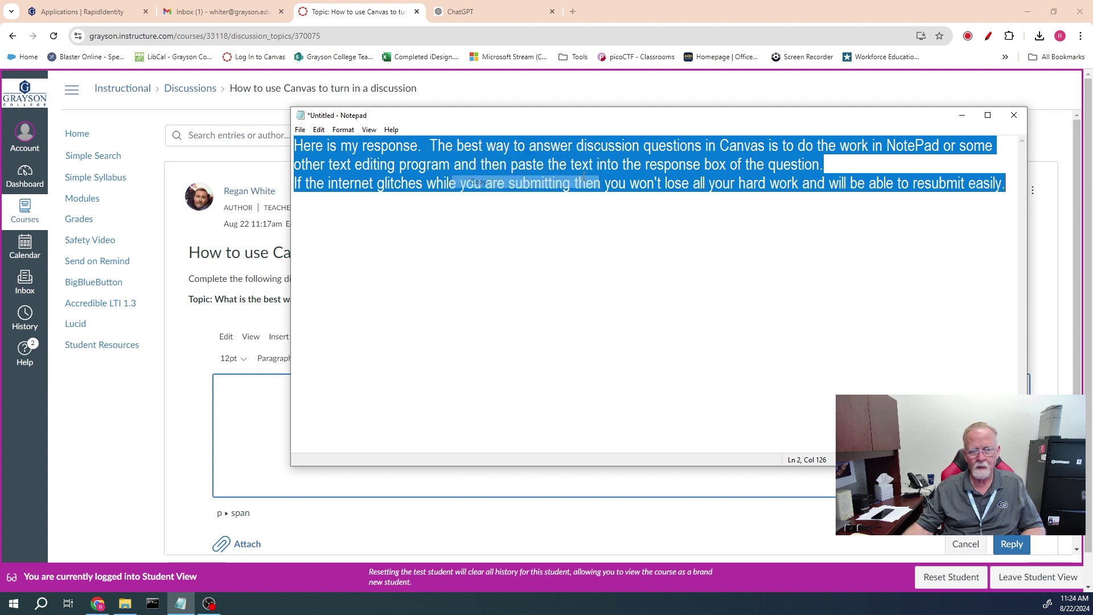
{"action": "left_click", "coordinate": [1014, 115]}
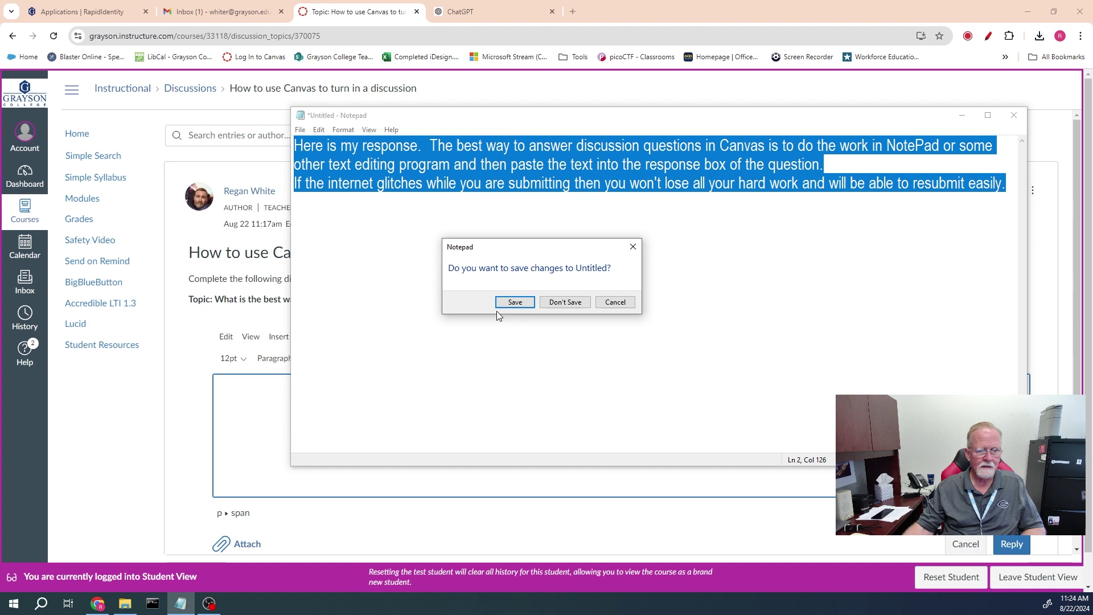
{"action": "left_click", "coordinate": [615, 302]}
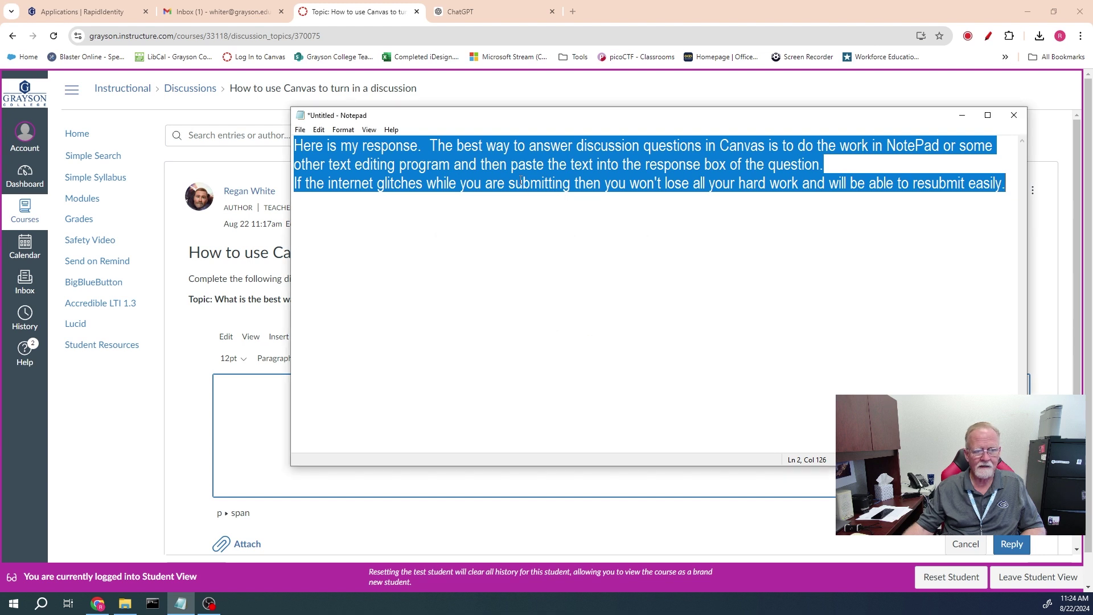
{"action": "right_click", "coordinate": [370, 178]}
{"action": "left_click", "coordinate": [417, 214]}
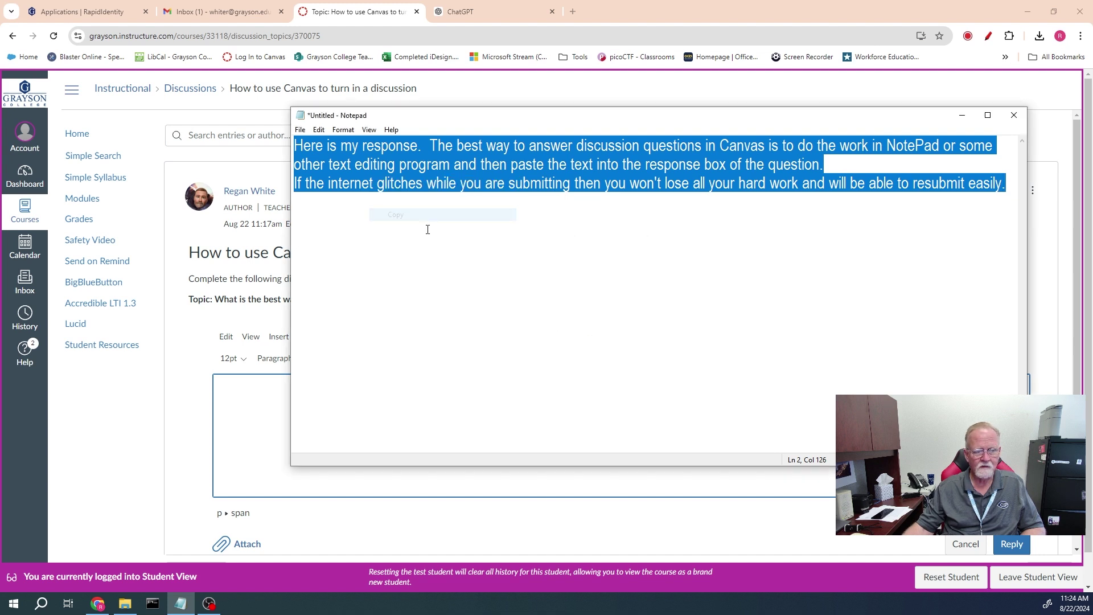
Paste the response into the Canvas reply box and post it
{"action": "left_click", "coordinate": [221, 383]}
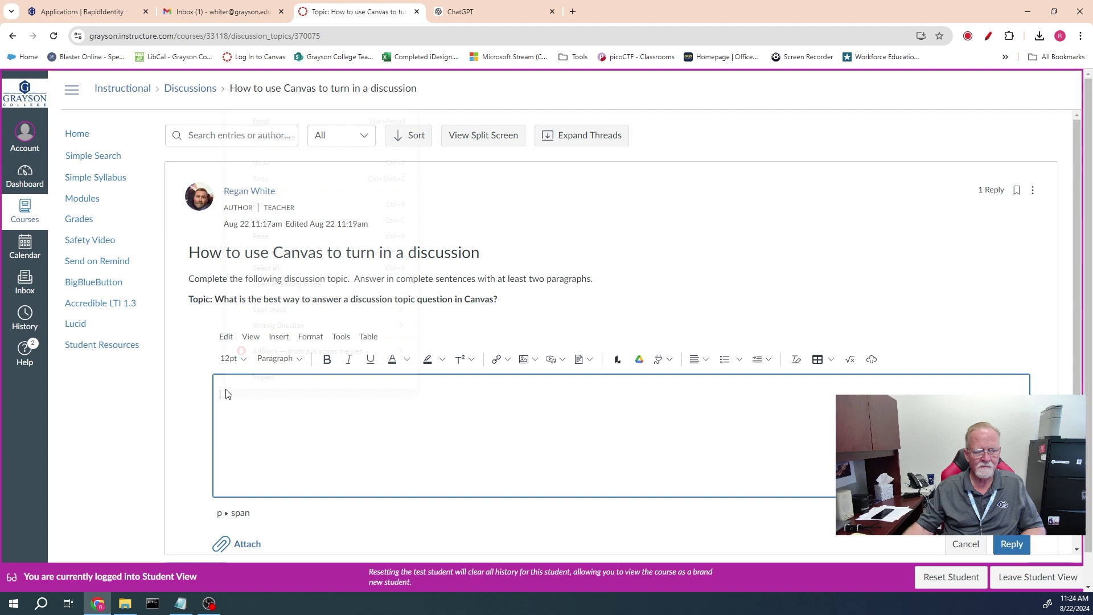
{"action": "right_click", "coordinate": [226, 390]}
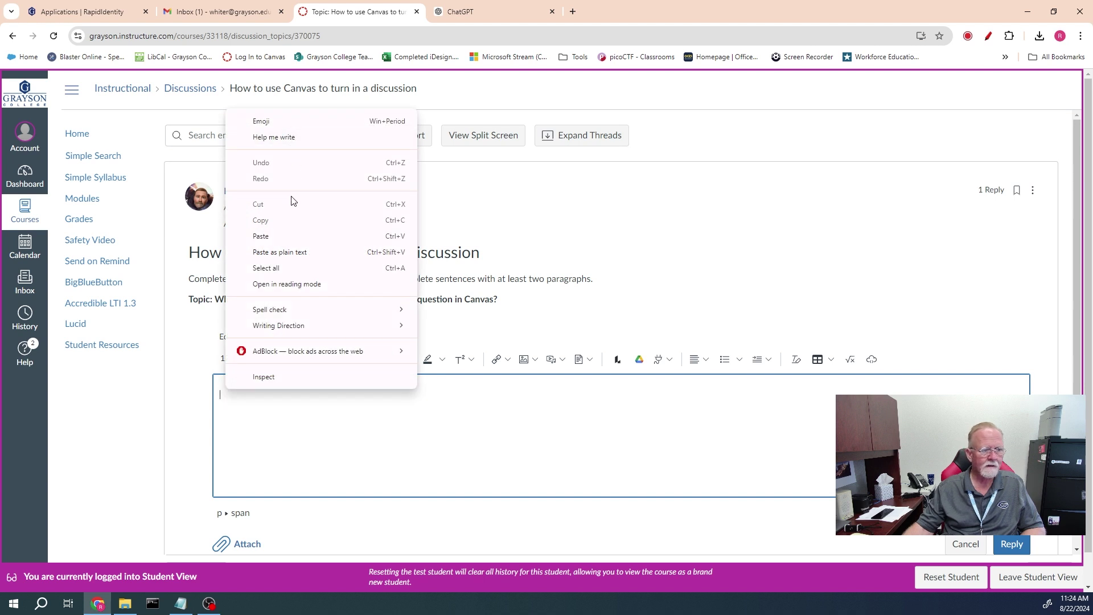
{"action": "left_click", "coordinate": [282, 236]}
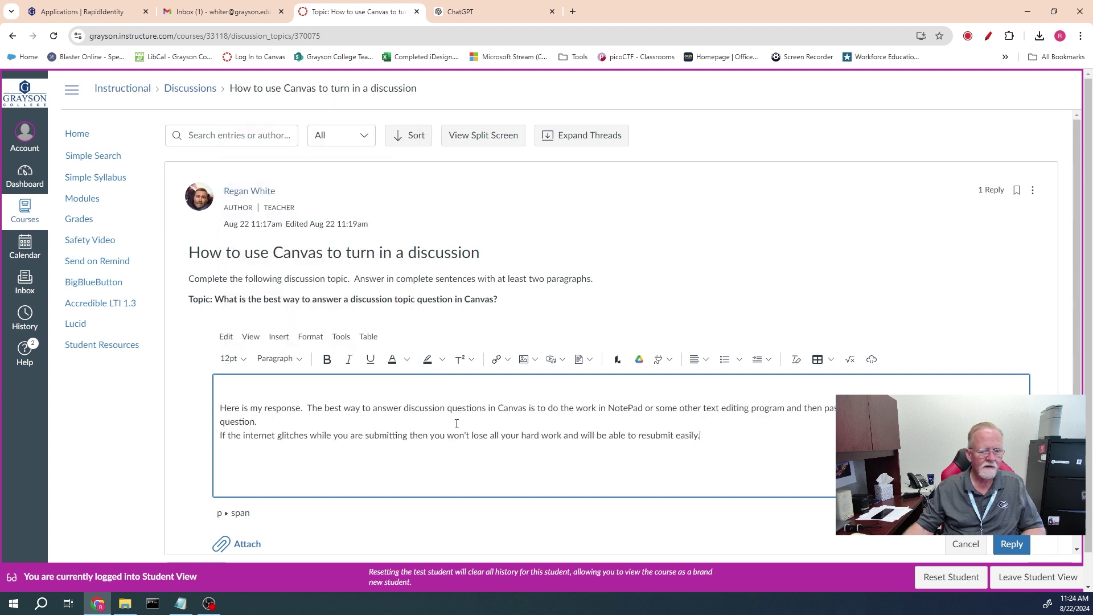
{"action": "left_click", "coordinate": [1012, 544]}
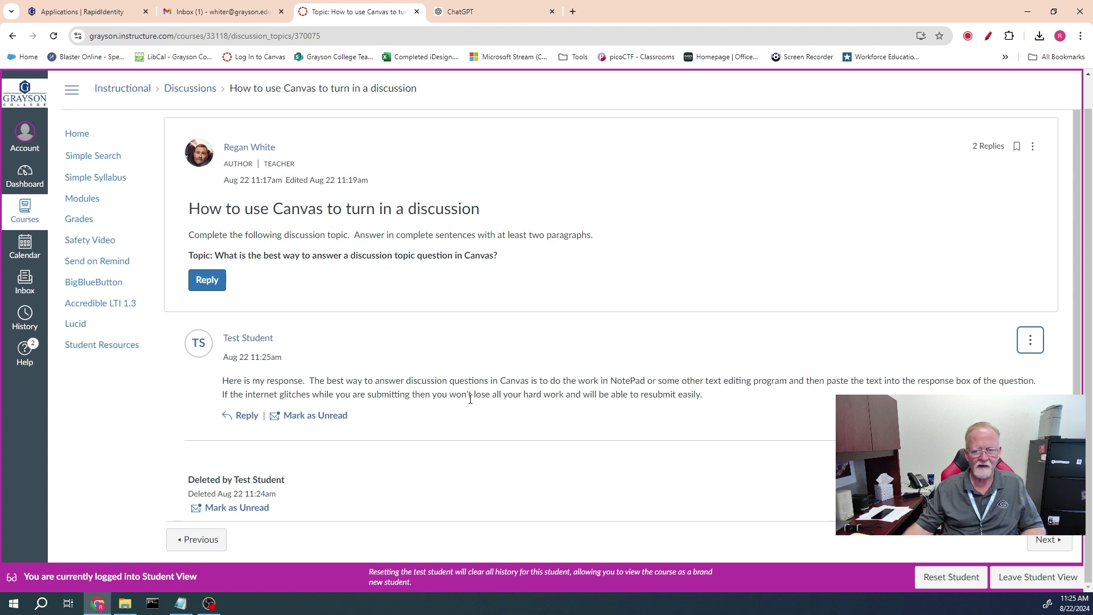
Reload the discussion page to confirm the Test Student's two-paragraph reply is posted
{"action": "left_click", "coordinate": [54, 37]}
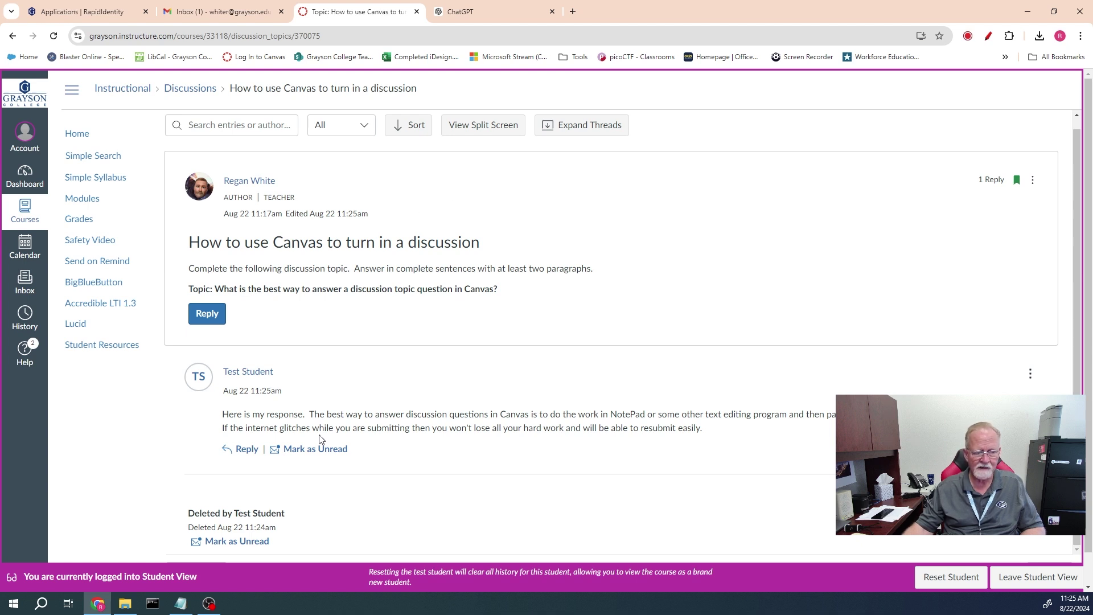
Close the Notepad draft, choosing Don't Save
{"action": "left_click", "coordinate": [180, 604]}
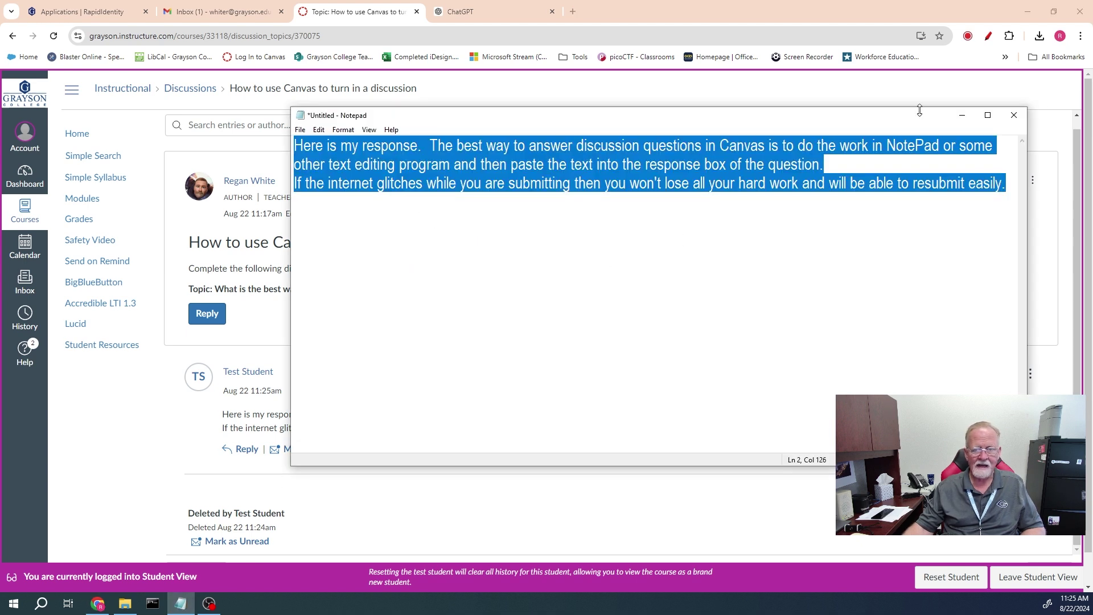
{"action": "left_click", "coordinate": [1015, 116]}
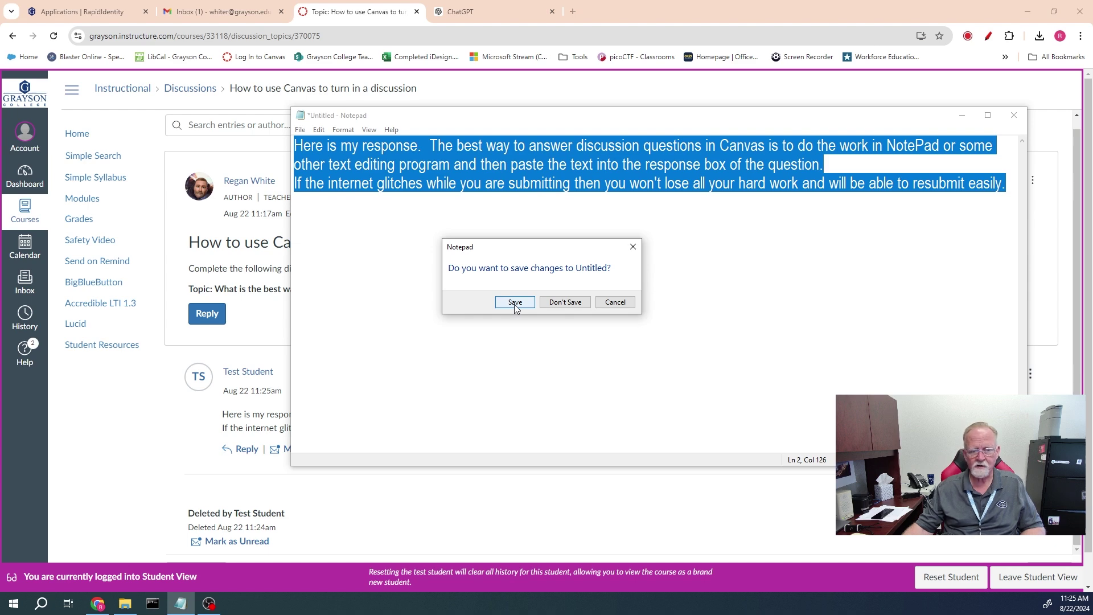
{"action": "left_click", "coordinate": [562, 304]}
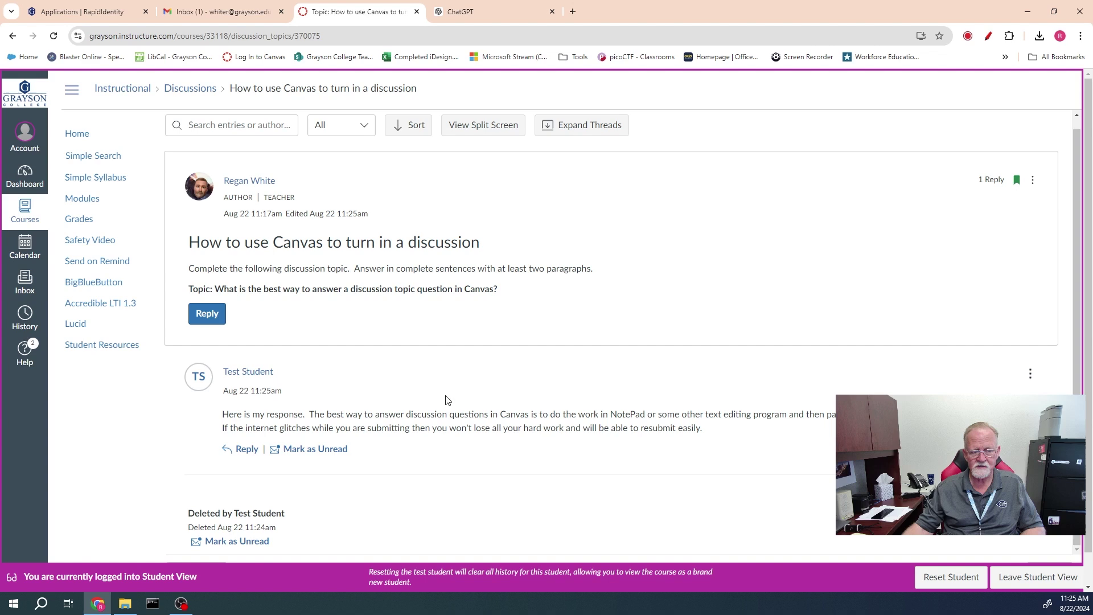